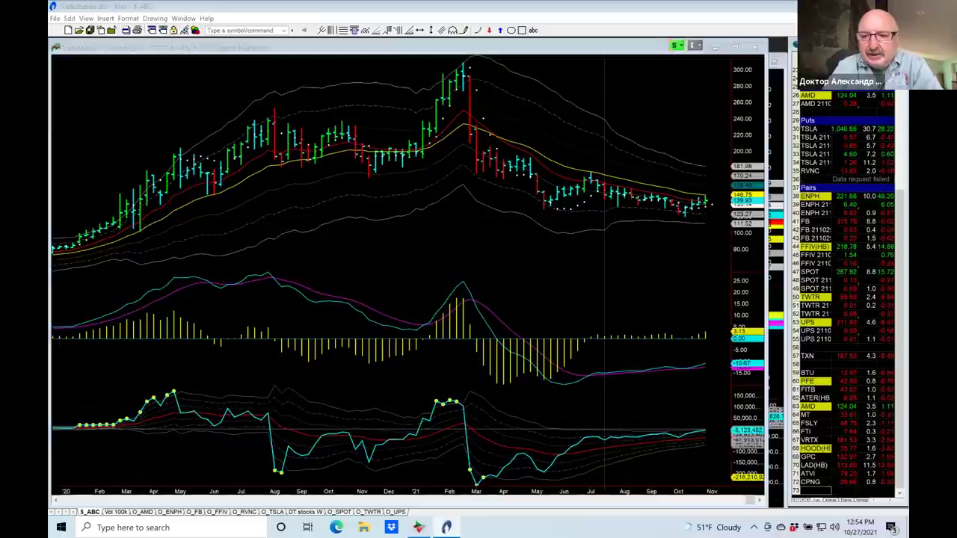
Step: Examine the TDOC weekly chart's price history back to late 2019 and read the data of the early October 2021 bar
scroll(407, 269, "left", 5)
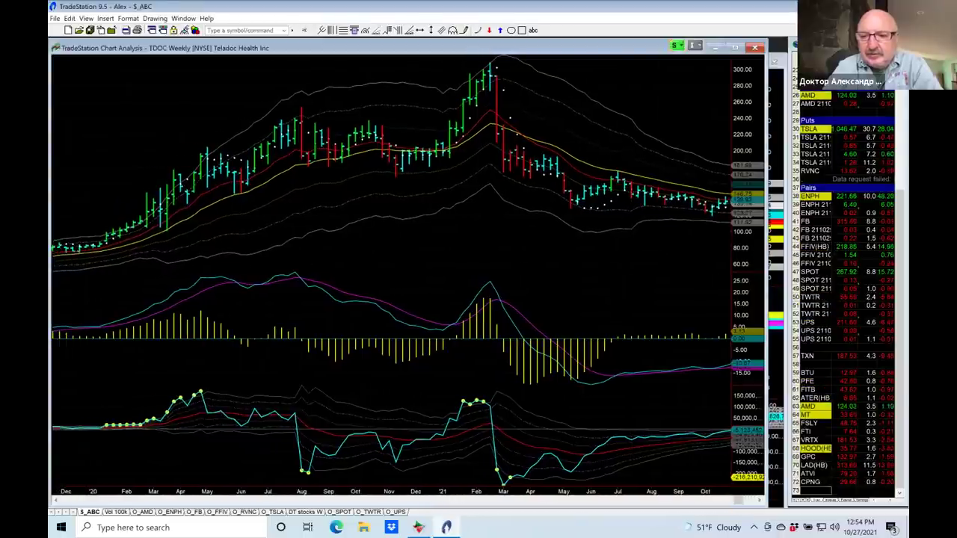
scroll(408, 269, "left", 3)
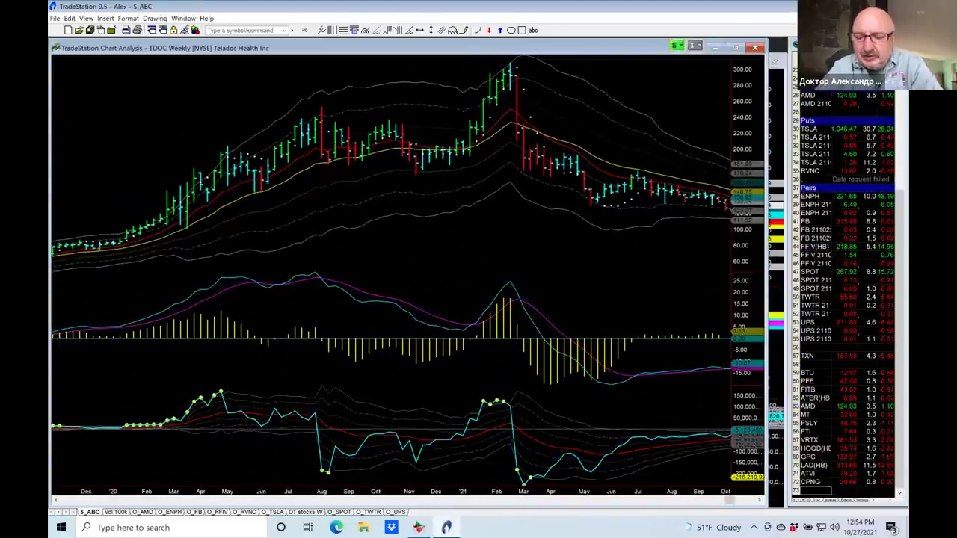
scroll(407, 269, "left", 3)
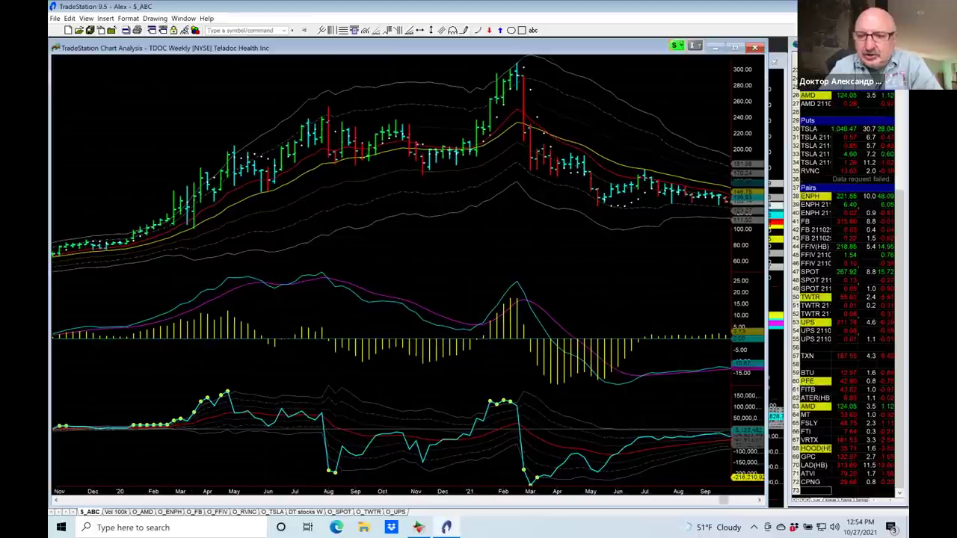
scroll(407, 269, "right", 4)
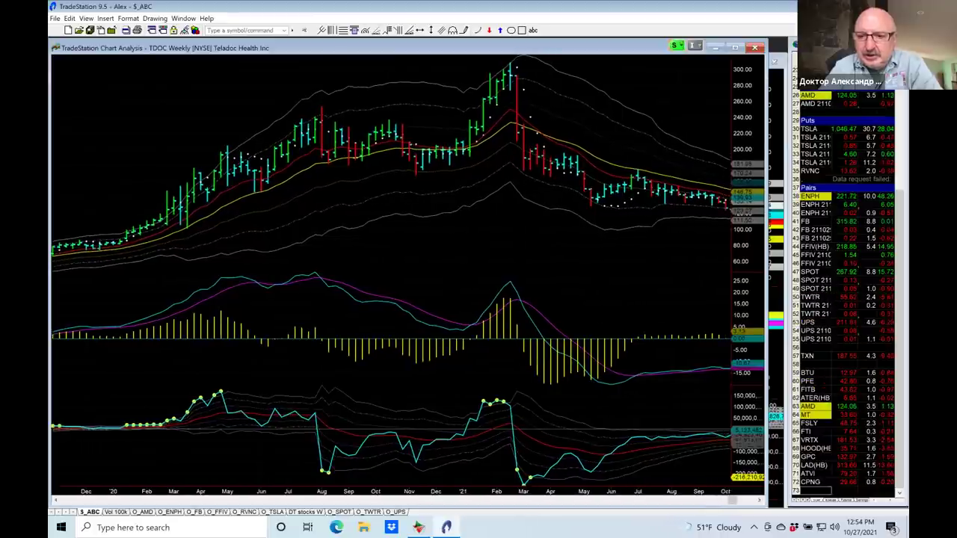
scroll(408, 269, "left", 2)
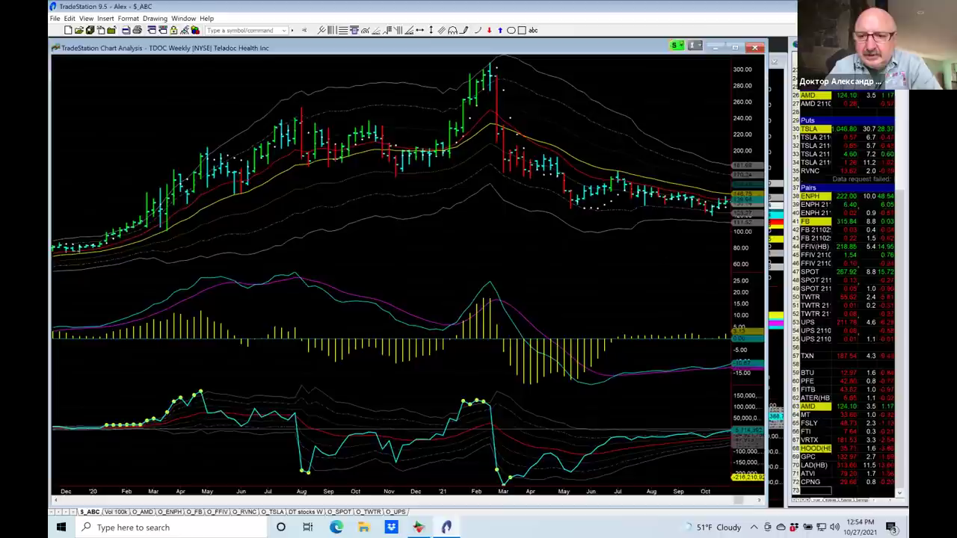
scroll(407, 269, "left", 3)
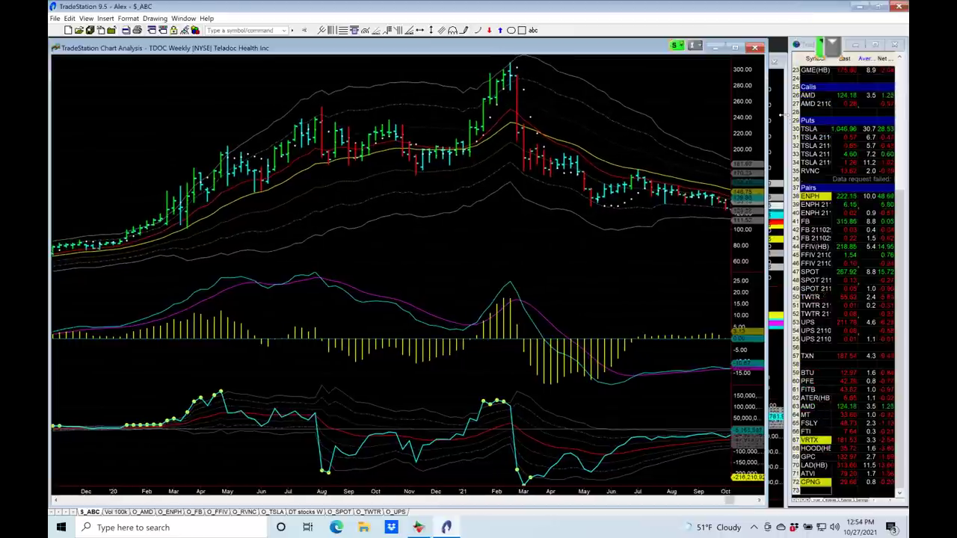
mouse_move(722, 131)
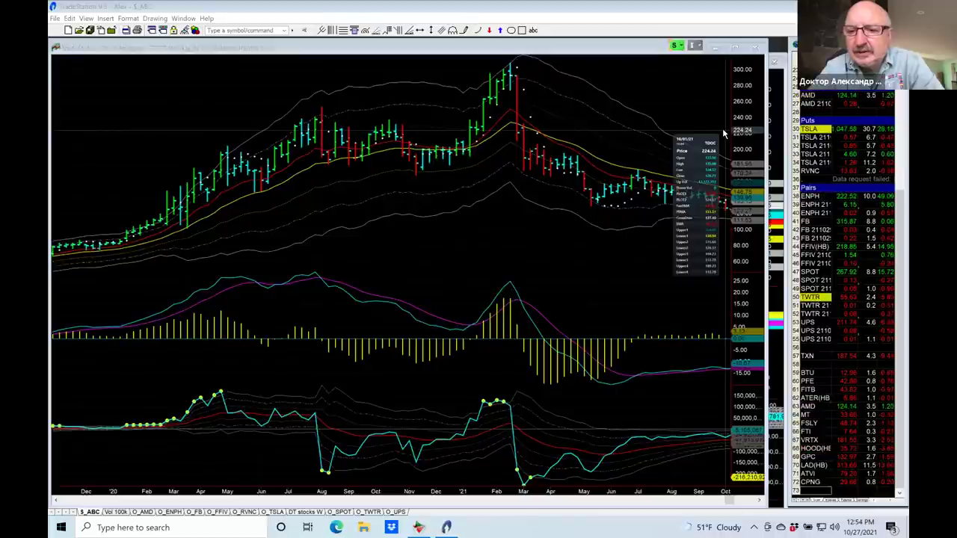
left_click(722, 134)
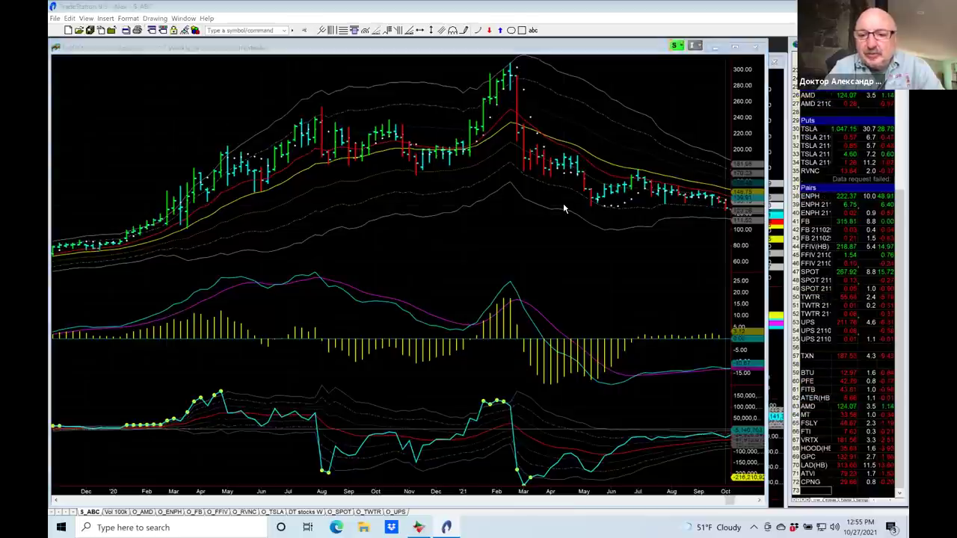
Step: Draw a horizontal line at about 129 on the TDOC weekly chart and a vertical line at the end of September on its daily chart
mouse_move(564, 208)
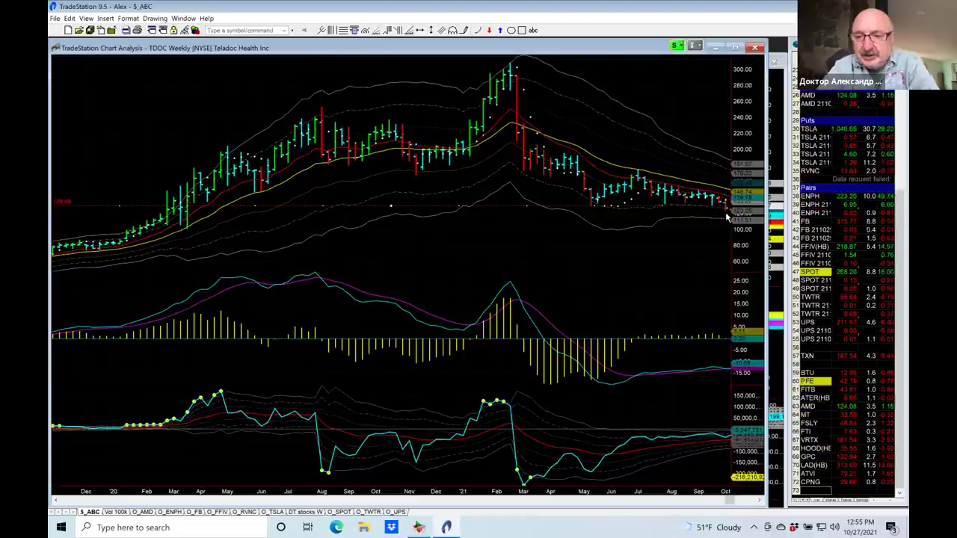
left_click(777, 166)
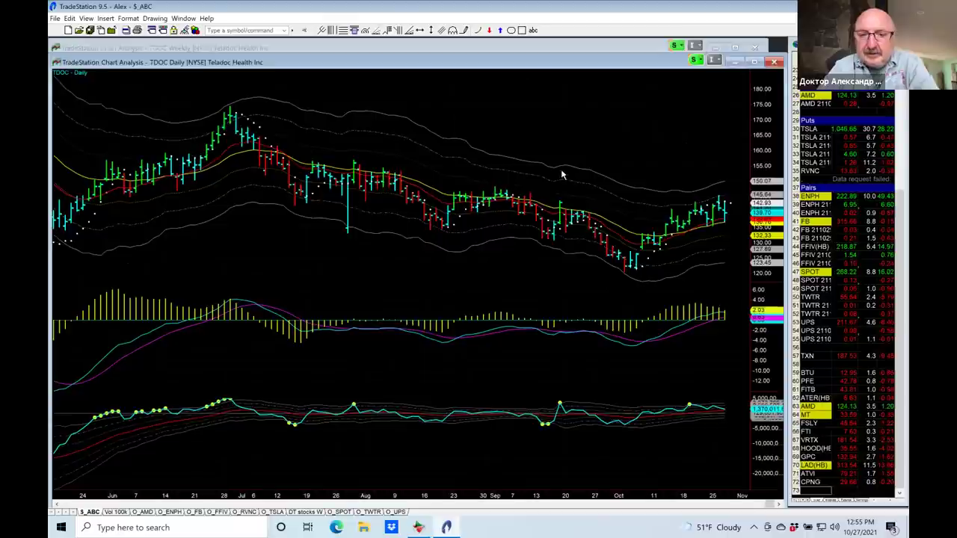
left_click(431, 29)
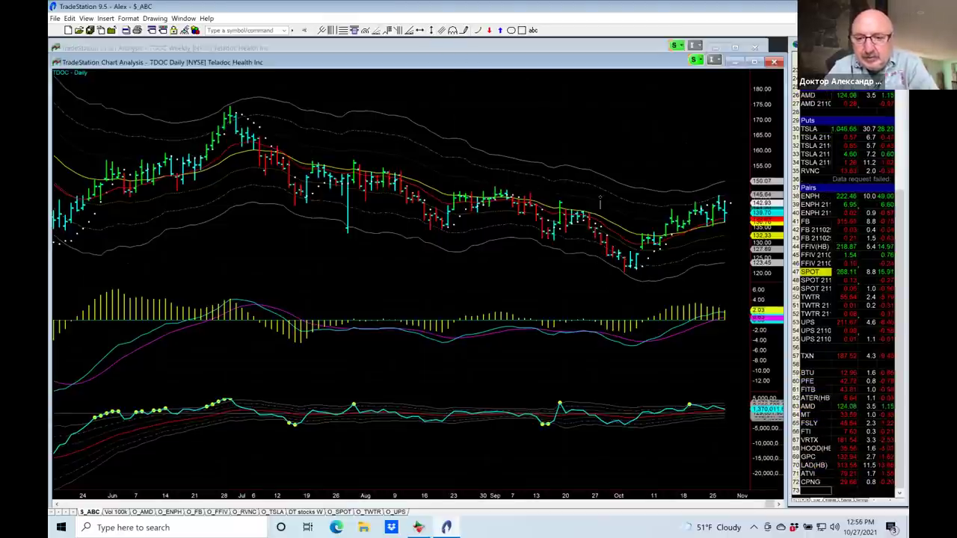
left_click(612, 77)
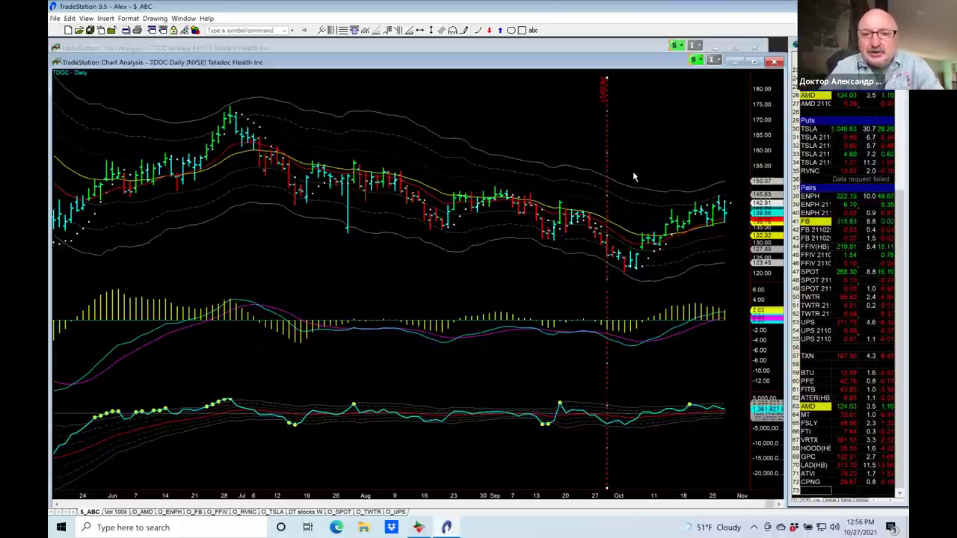
Step: Load the symbol ESPR starting from the weekly chart and review its weekly and daily charts
left_click(510, 47)
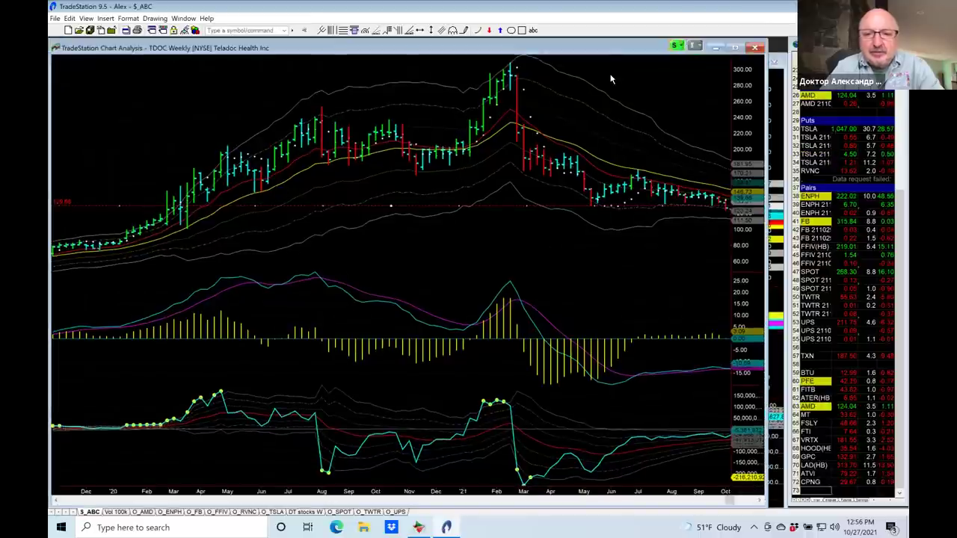
type("espr")
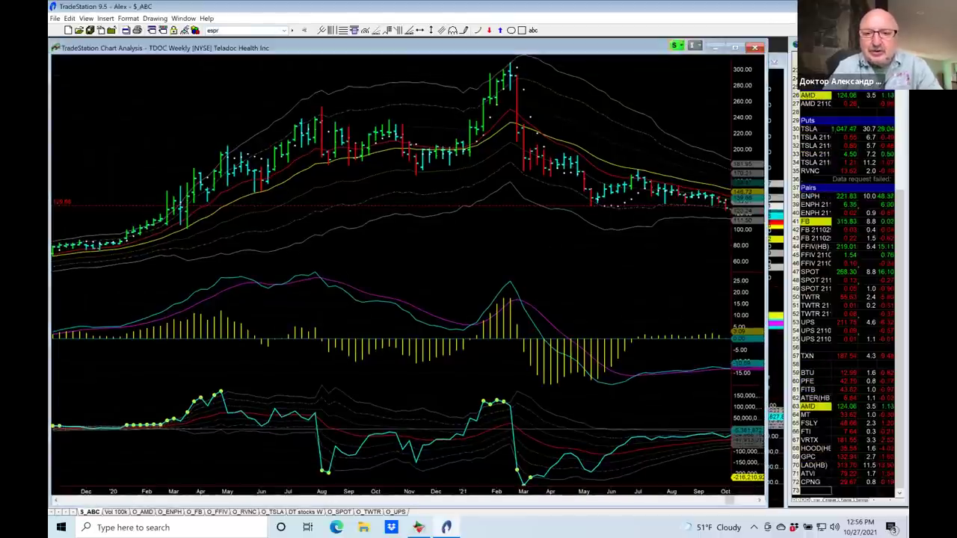
key("Return")
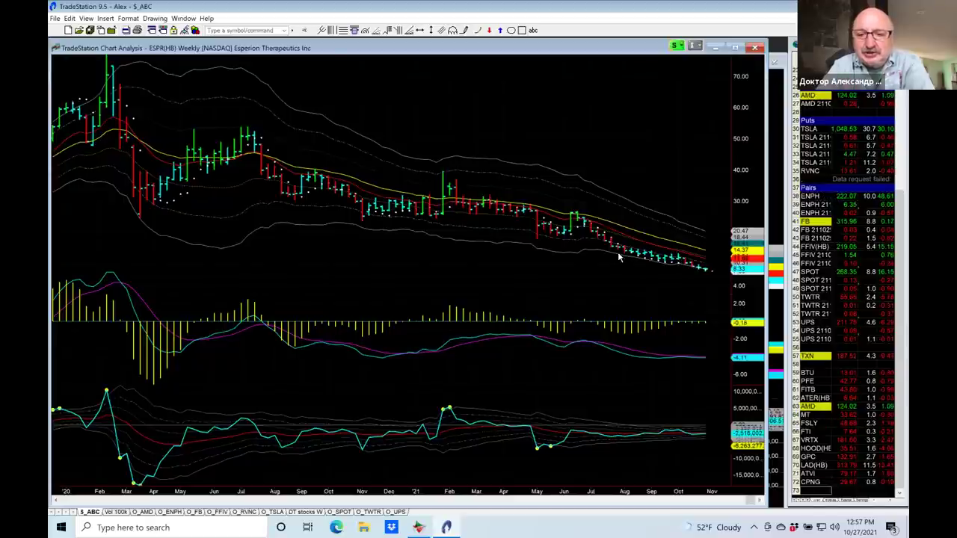
left_click(772, 180)
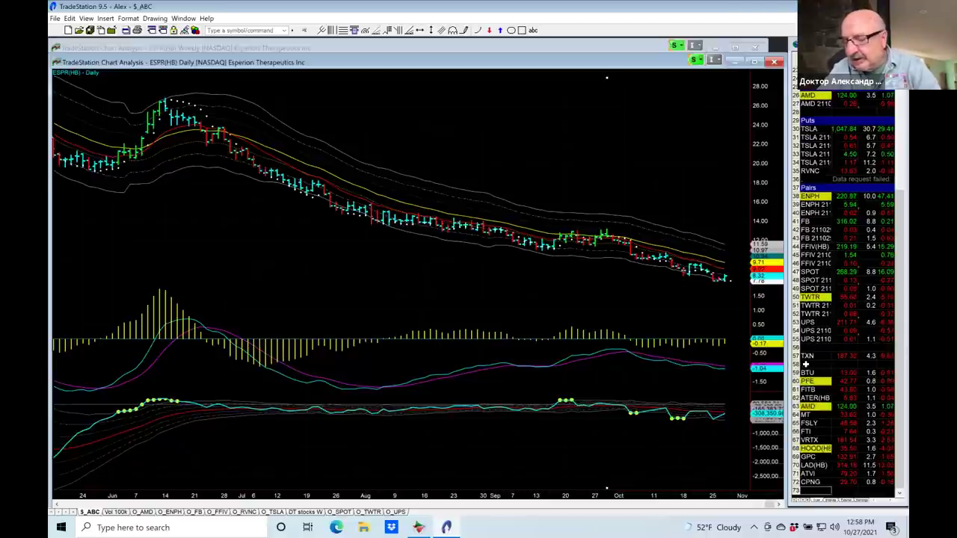
Step: Load BTU from the watchlist, read its autumn 2021 weekly bar data, and compare the weekly chart with the daily one
left_click(802, 369)
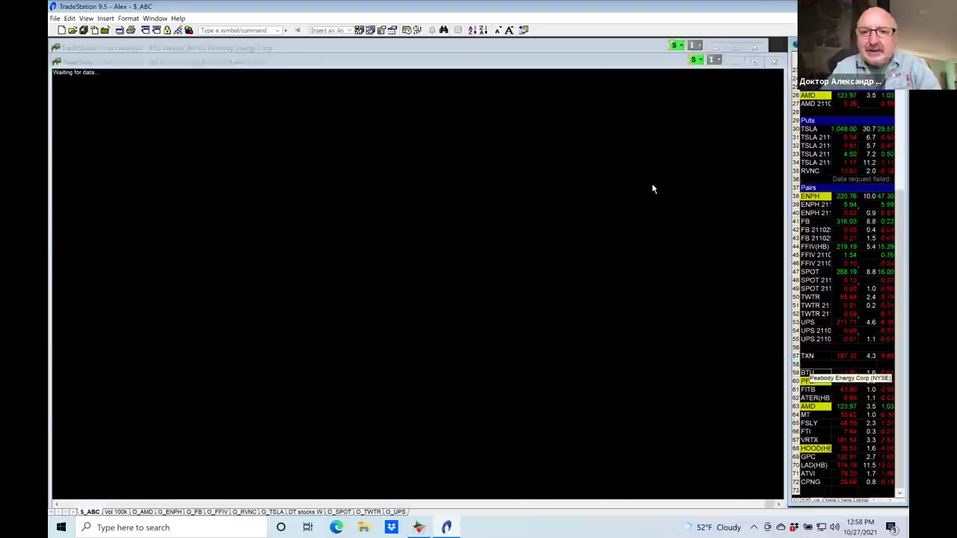
left_click(565, 47)
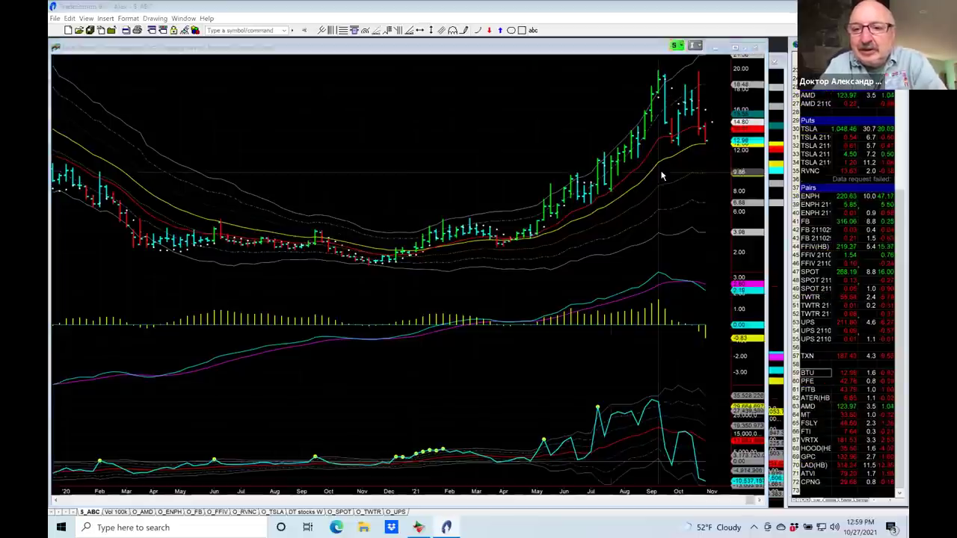
mouse_move(661, 175)
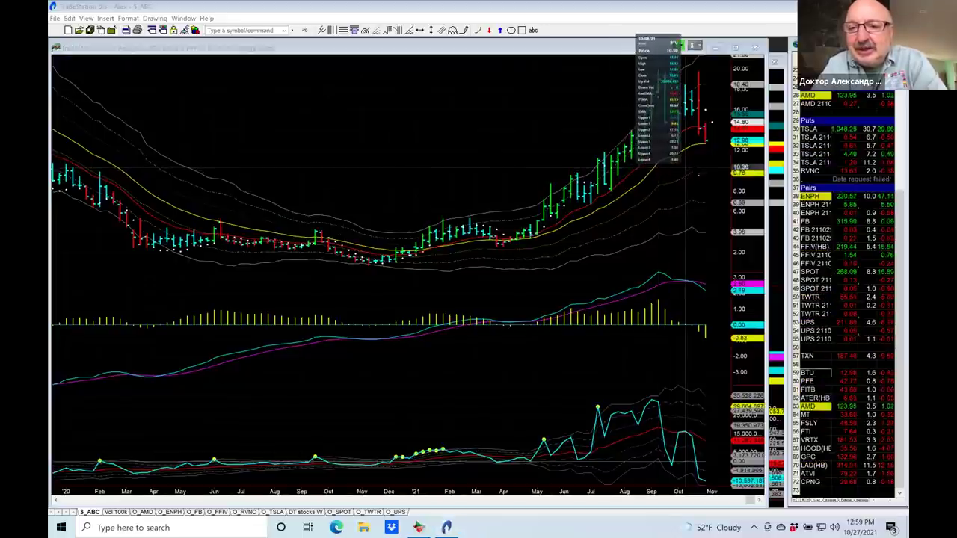
left_click(698, 170)
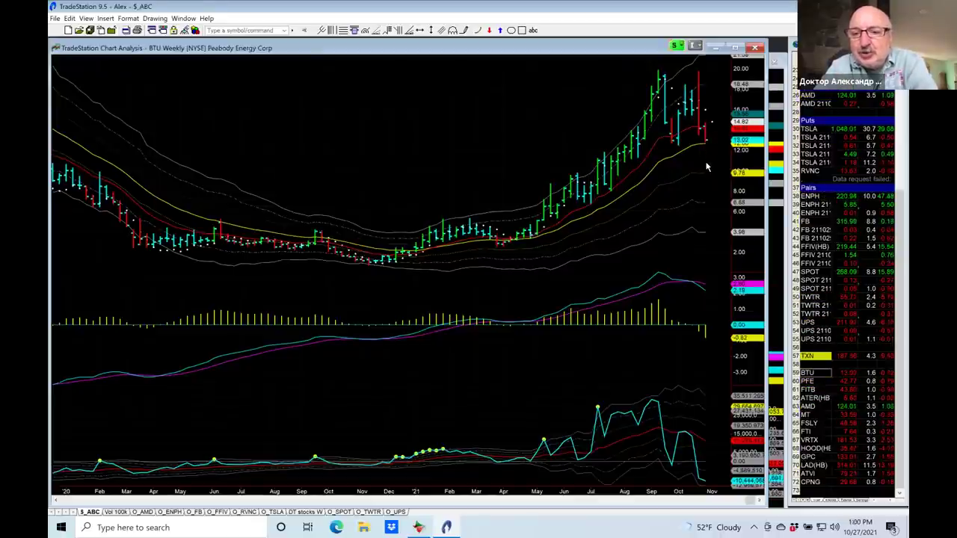
mouse_move(706, 166)
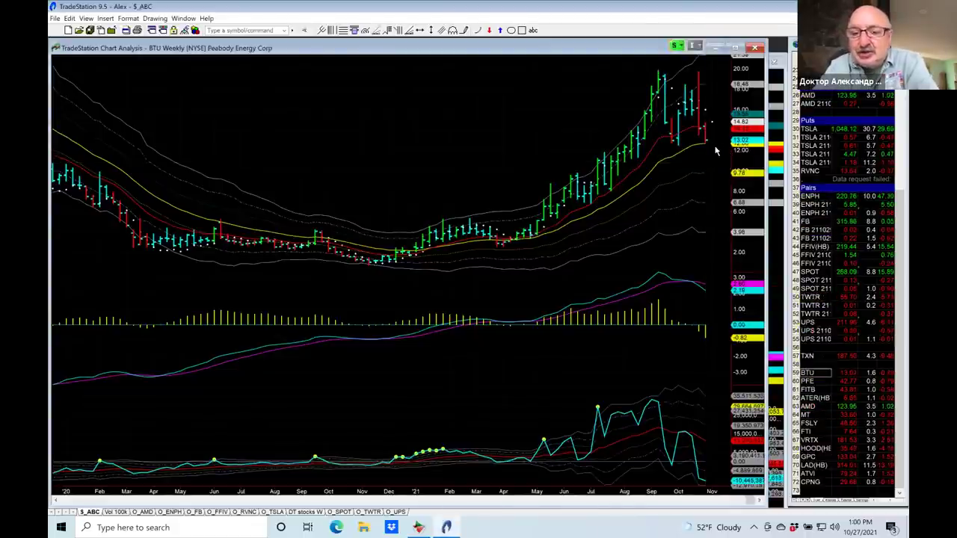
left_click(772, 137)
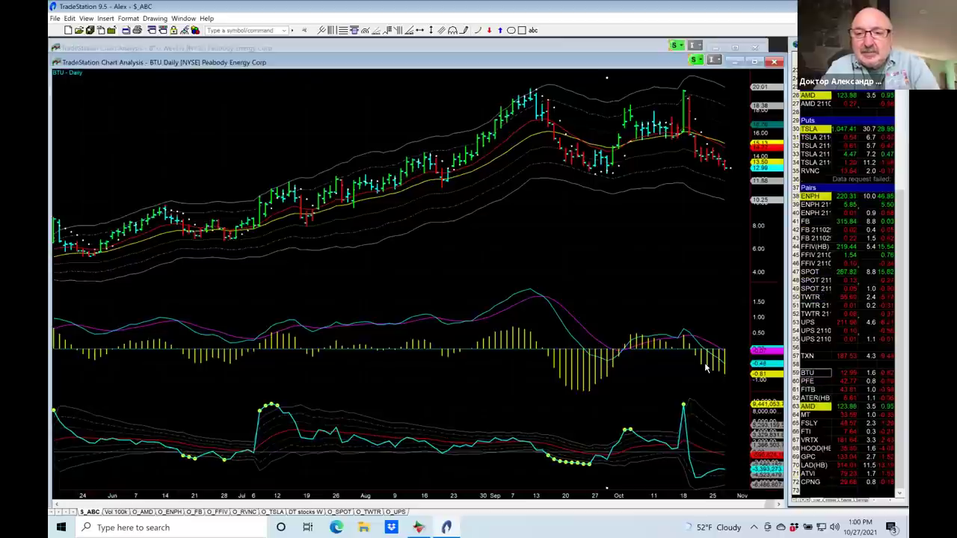
left_click(596, 46)
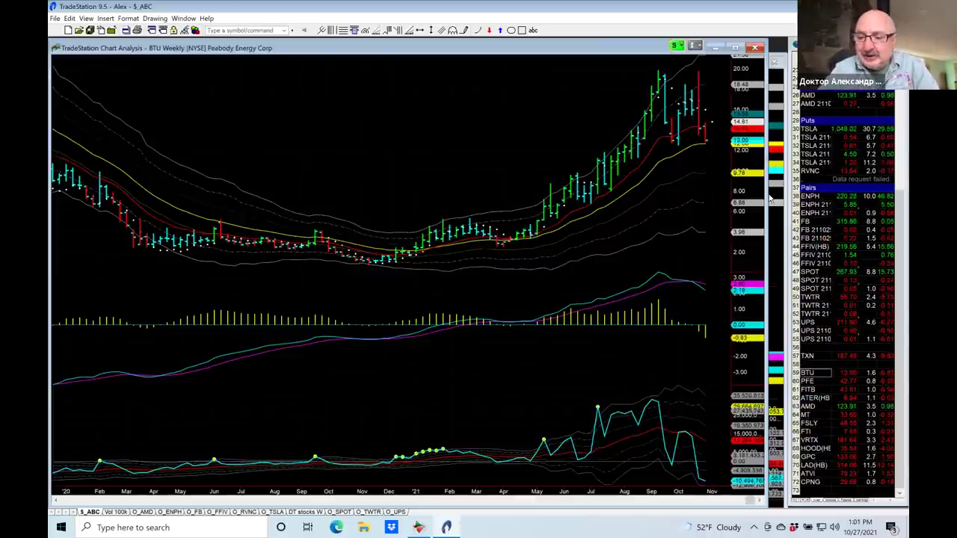
Step: Load PFE from the watchlist and read the mid-October bar data on its daily chart
left_click(802, 379)
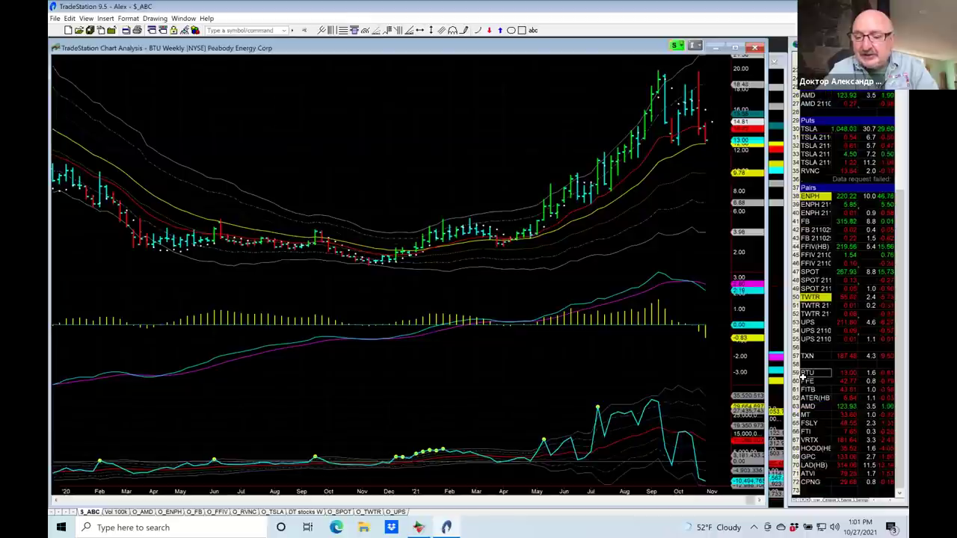
left_click(805, 381)
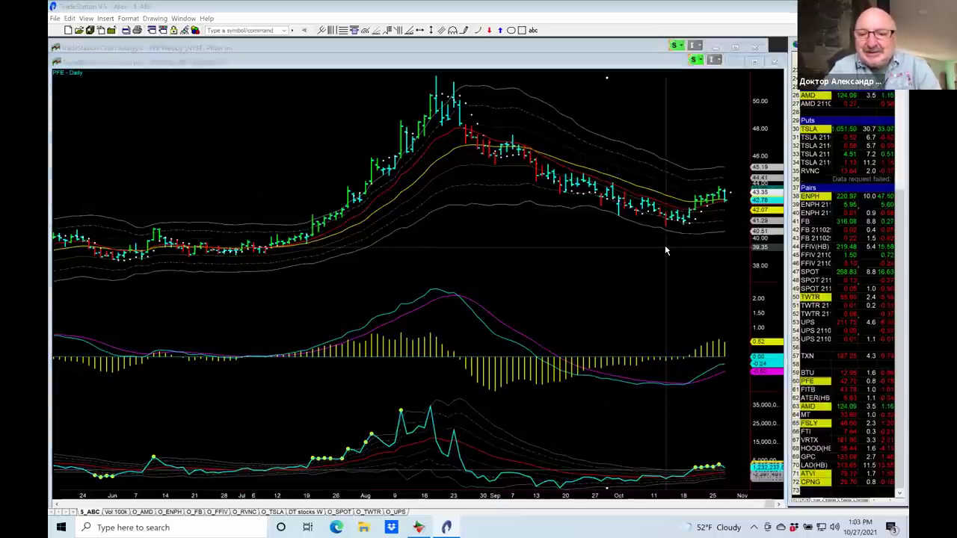
mouse_move(665, 249)
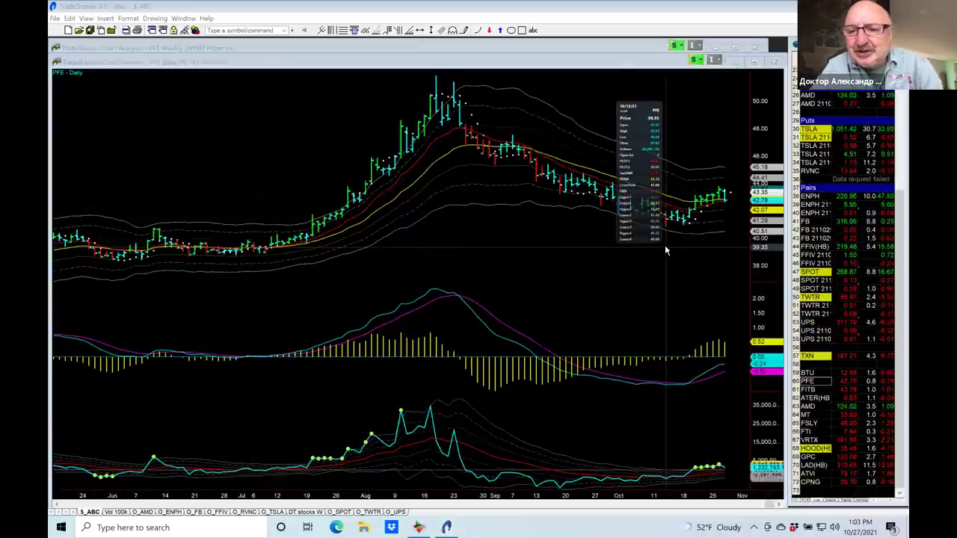
left_click(665, 246)
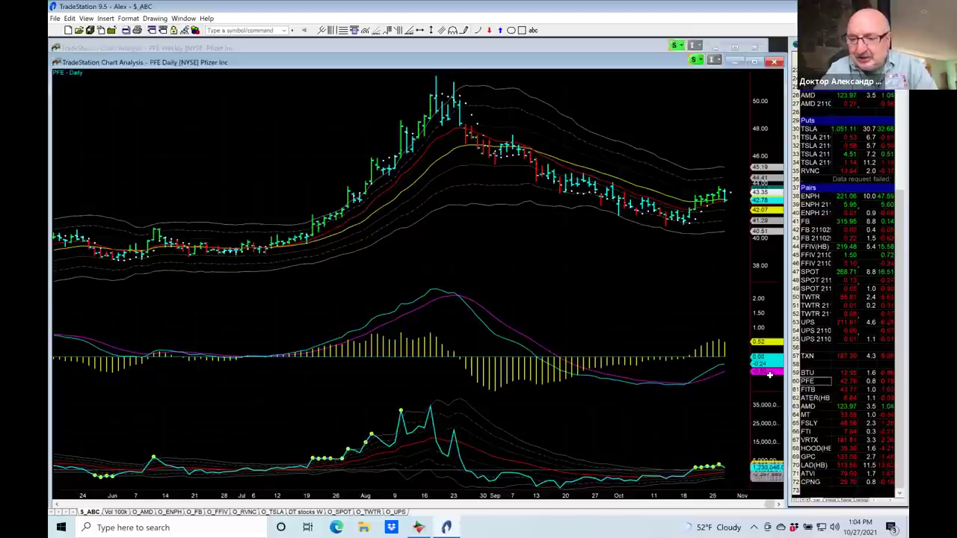
Step: Load FITB from the watchlist, bring its weekly chart forward and read the bar data for May 2021
left_click(805, 382)
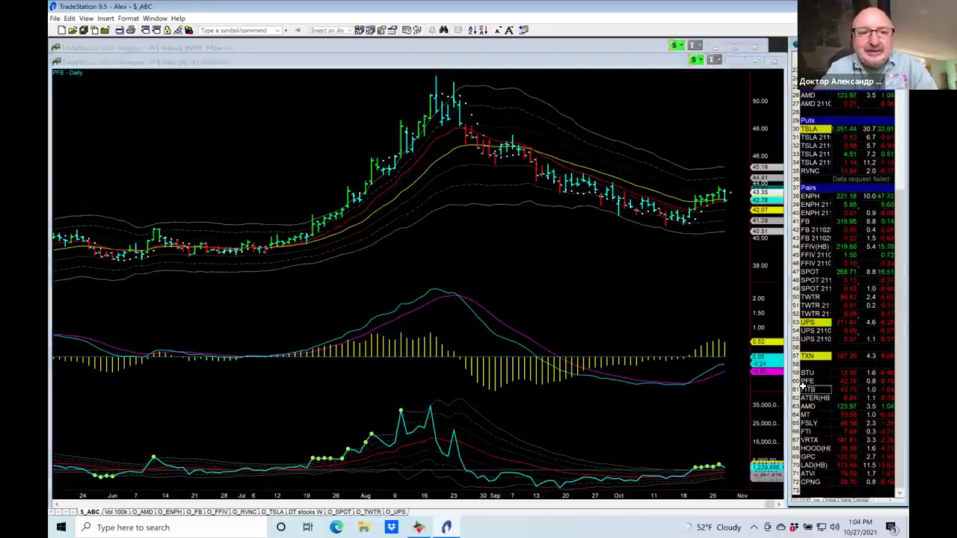
left_click(805, 387)
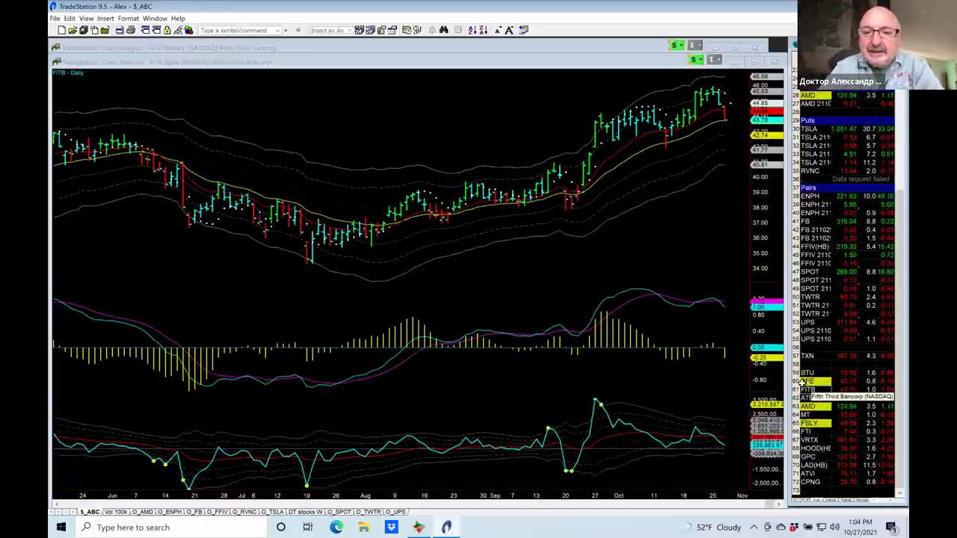
left_click(636, 45)
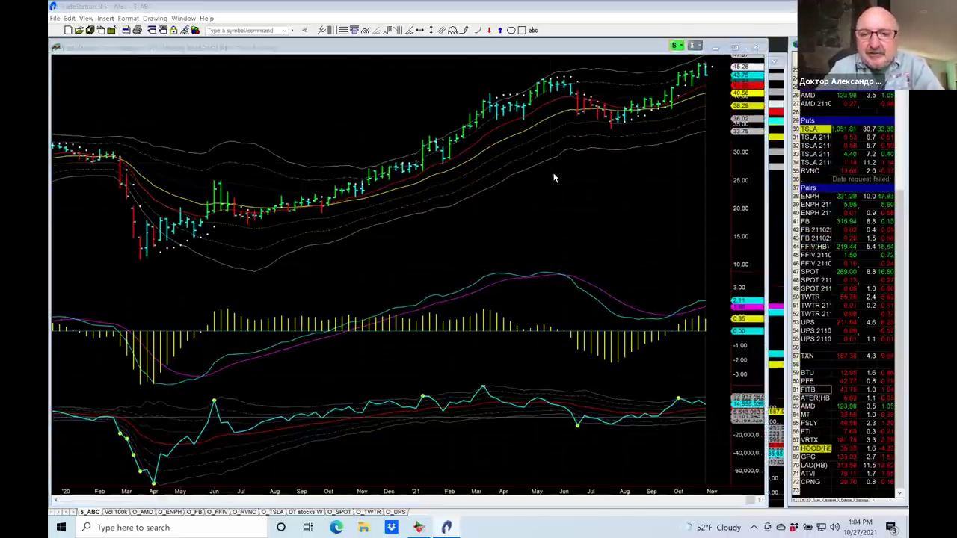
mouse_move(547, 178)
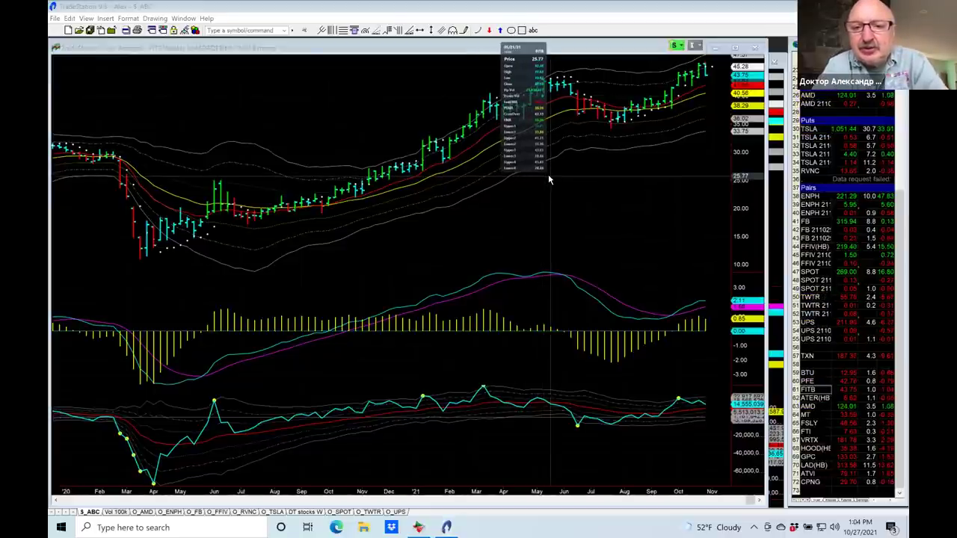
left_click(547, 174)
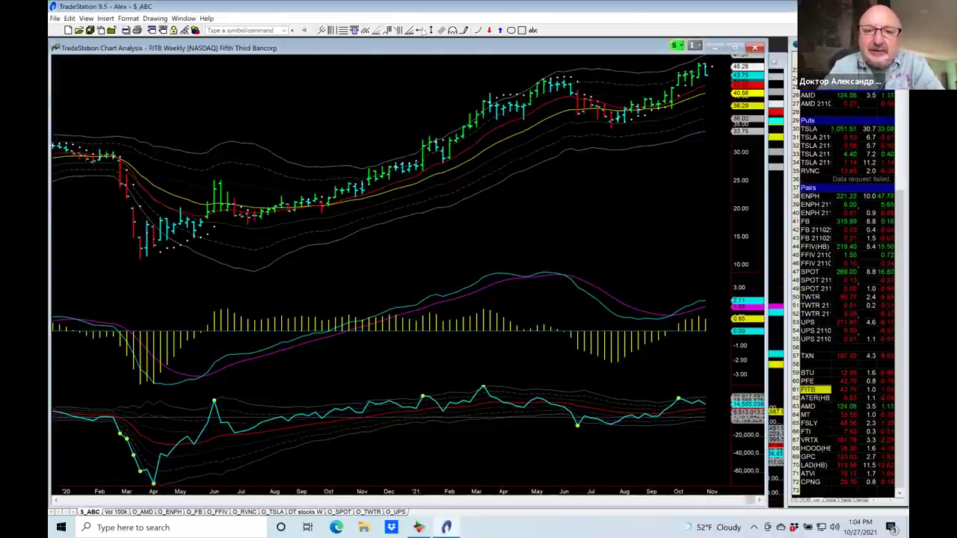
Step: Draw a horizontal line at about 43.4 across the FITB weekly highs and compare the weekly chart with the daily one
left_click(516, 71)
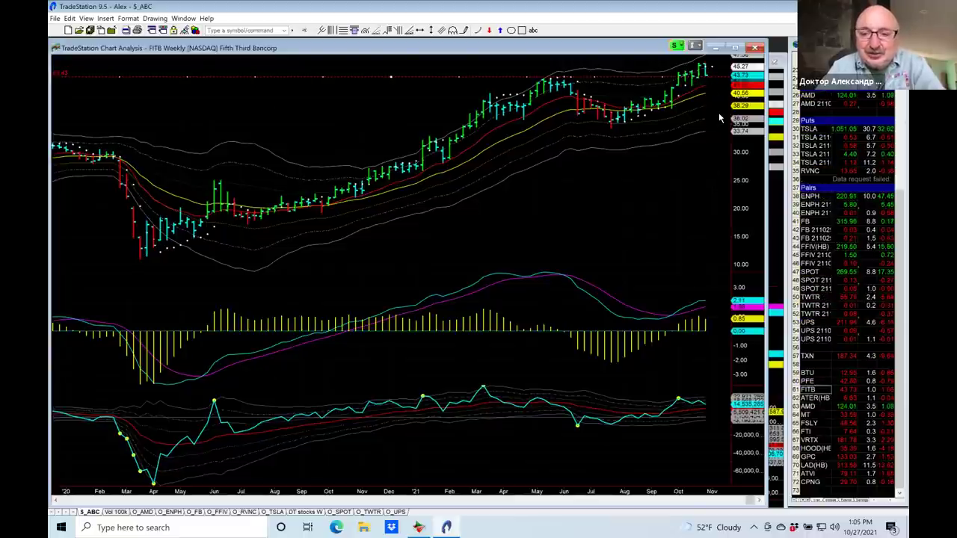
left_click(776, 133)
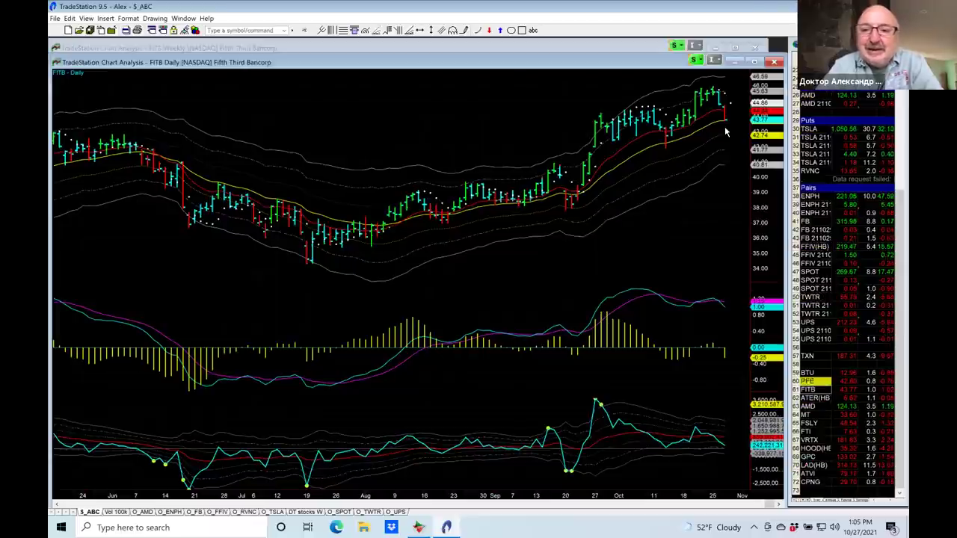
left_click(626, 48)
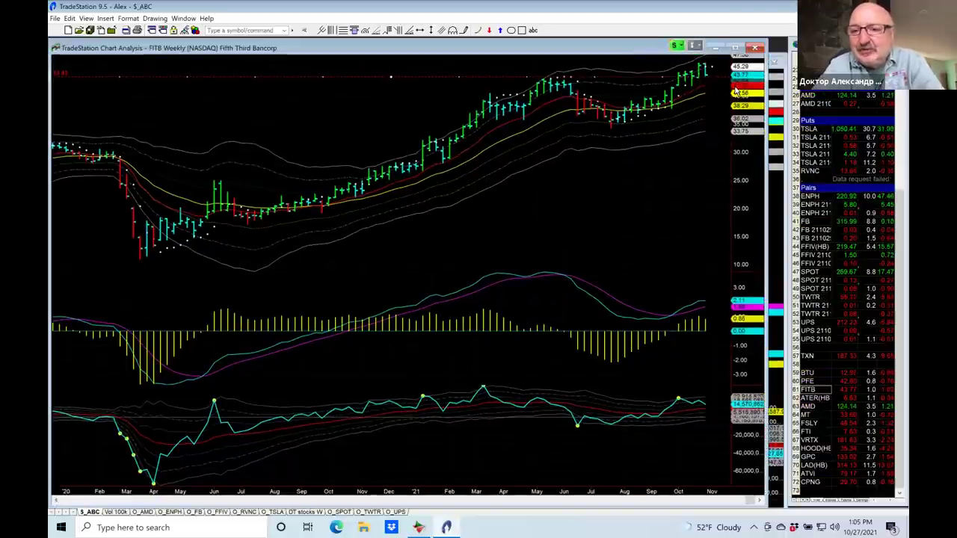
Step: Draw a red rectangle over the FITB daily MACD from late September to late October and read the 10/11/21 bar data
left_click(774, 89)
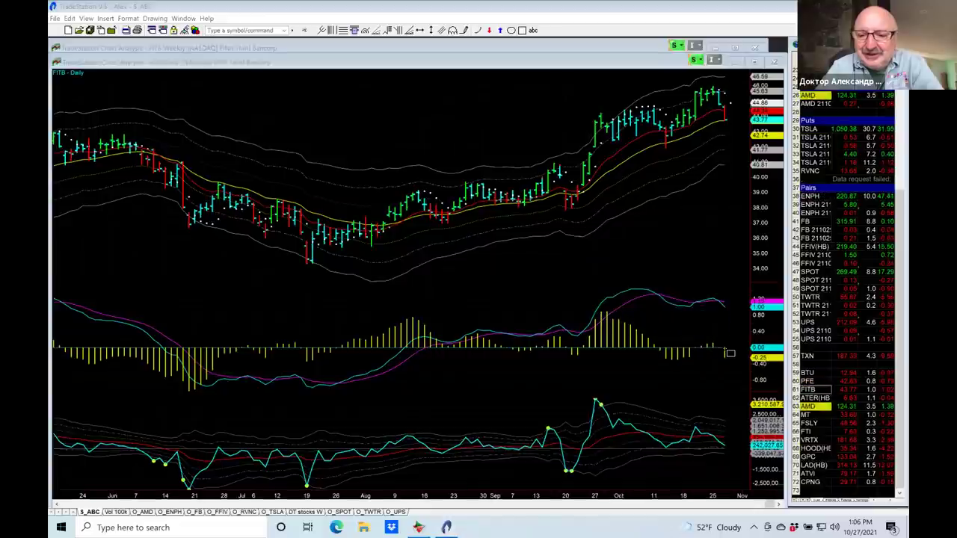
left_click_drag(727, 354, 727, 354)
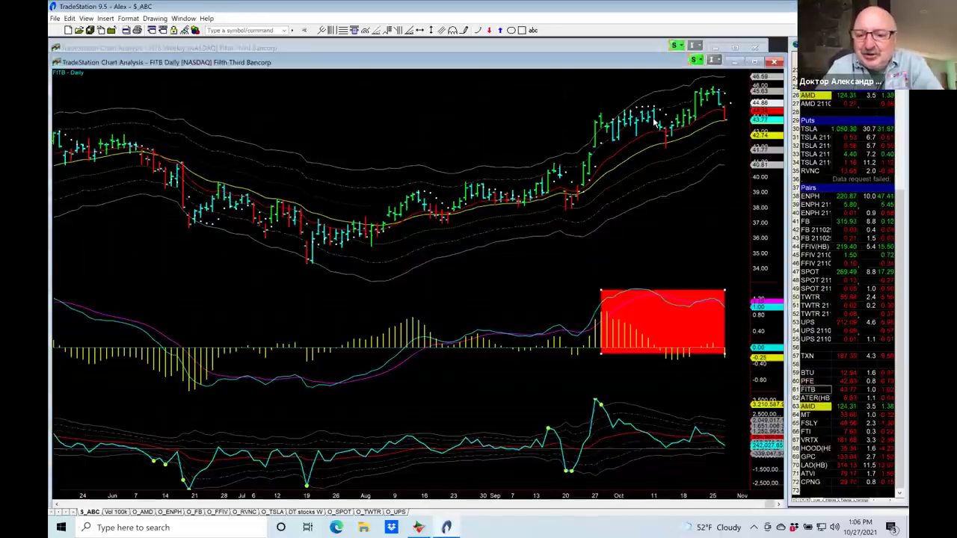
left_click(654, 215)
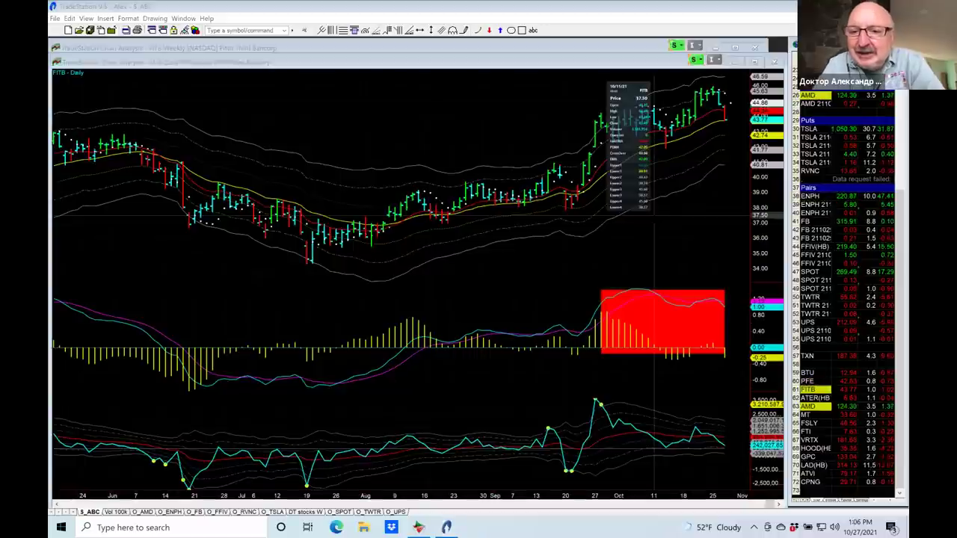
left_click(708, 217)
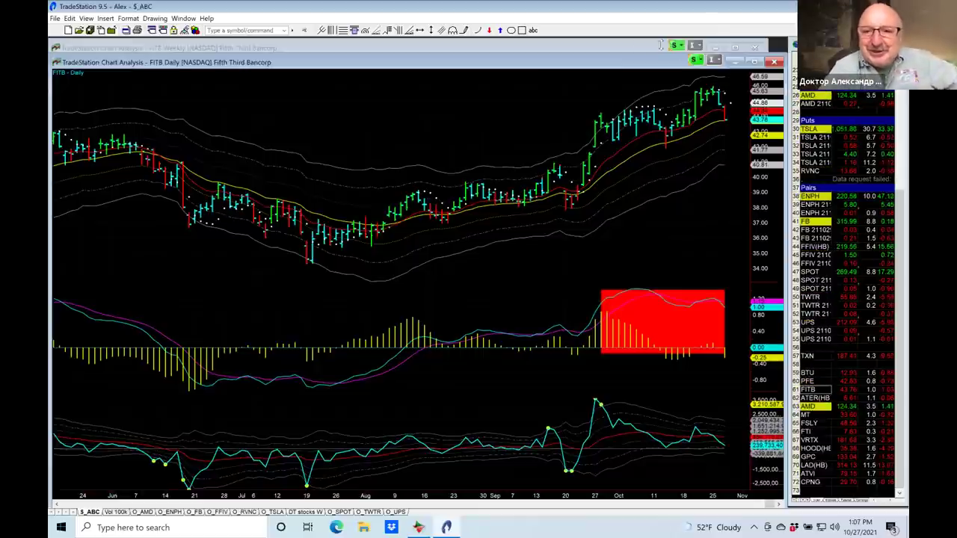
left_click(628, 46)
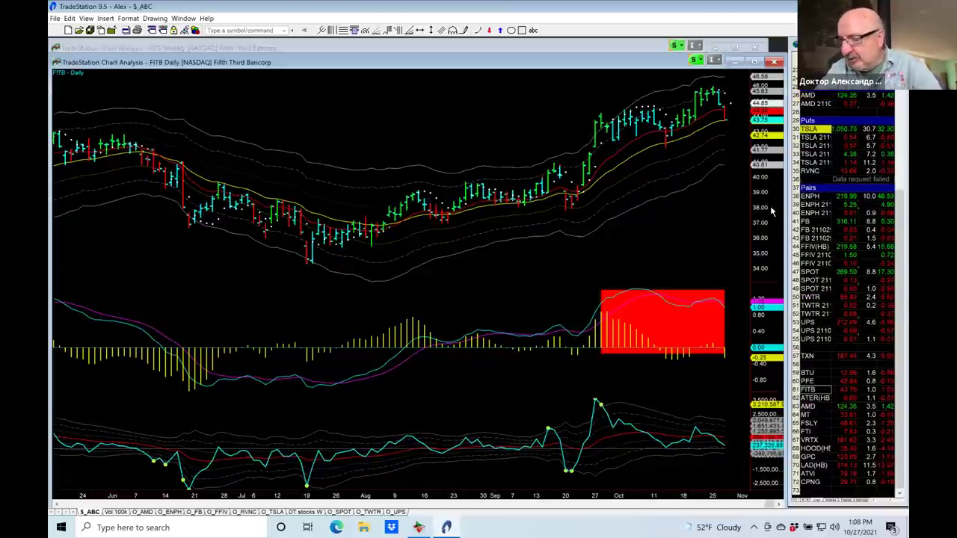
Step: Load ATER from the watchlist, read its 08/20/21 weekly bar data, and compare the weekly chart with the daily one
left_click(809, 391)
left_click(811, 397)
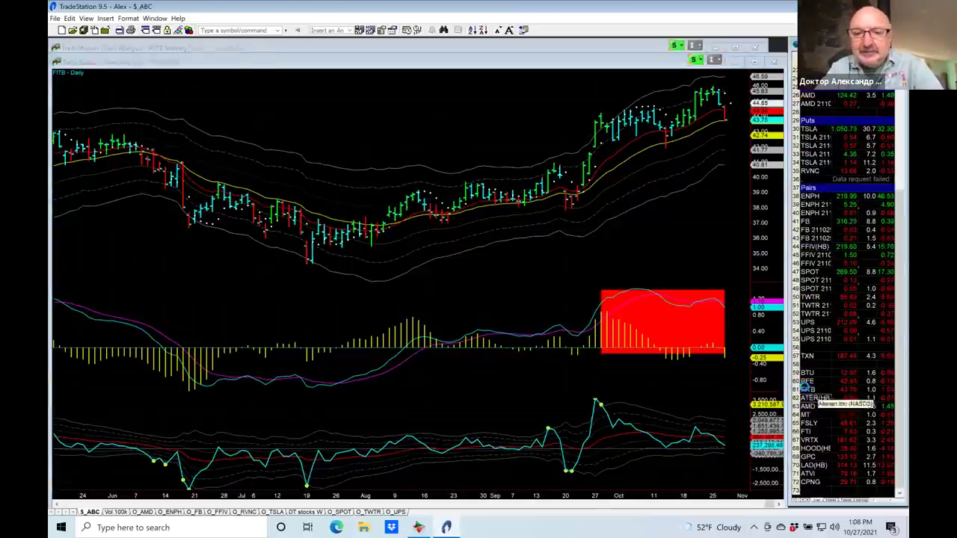
left_click(624, 47)
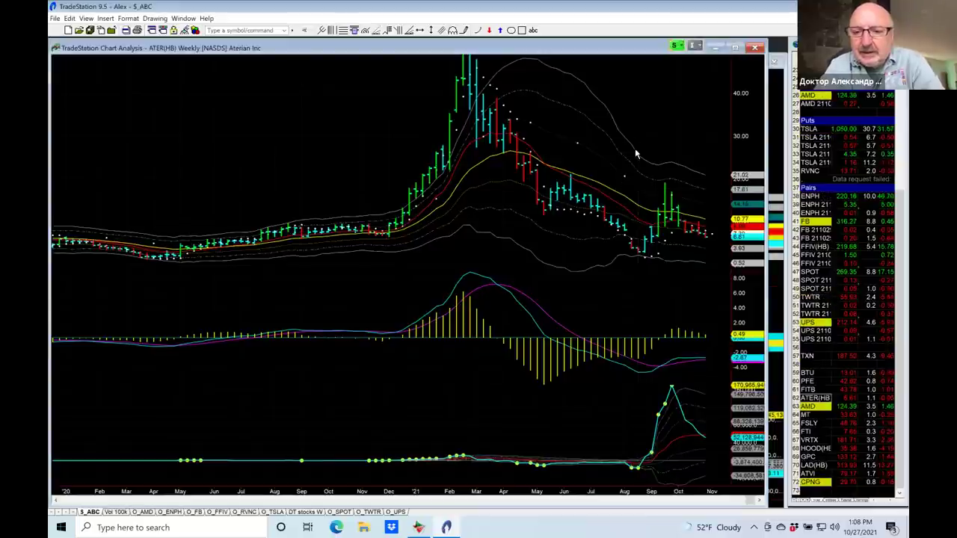
mouse_move(635, 129)
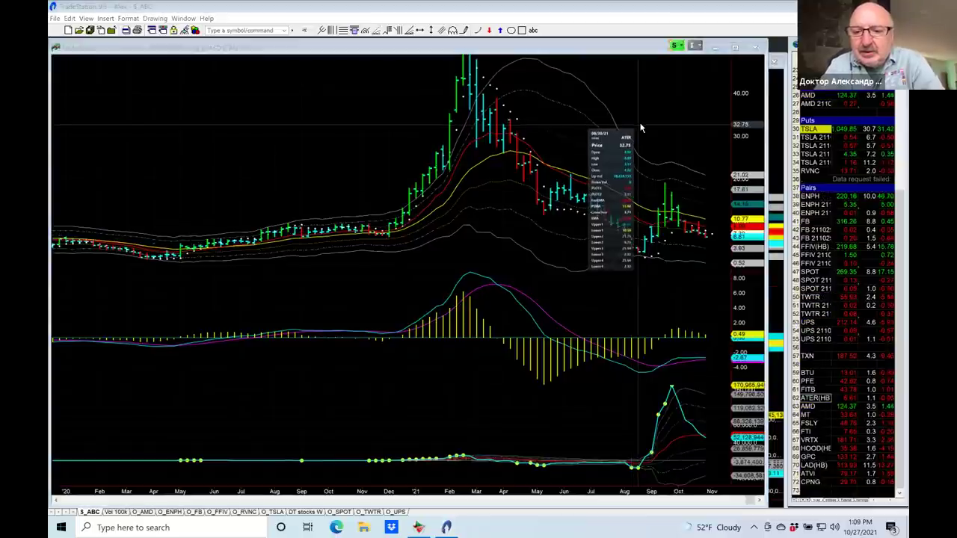
left_click(640, 129)
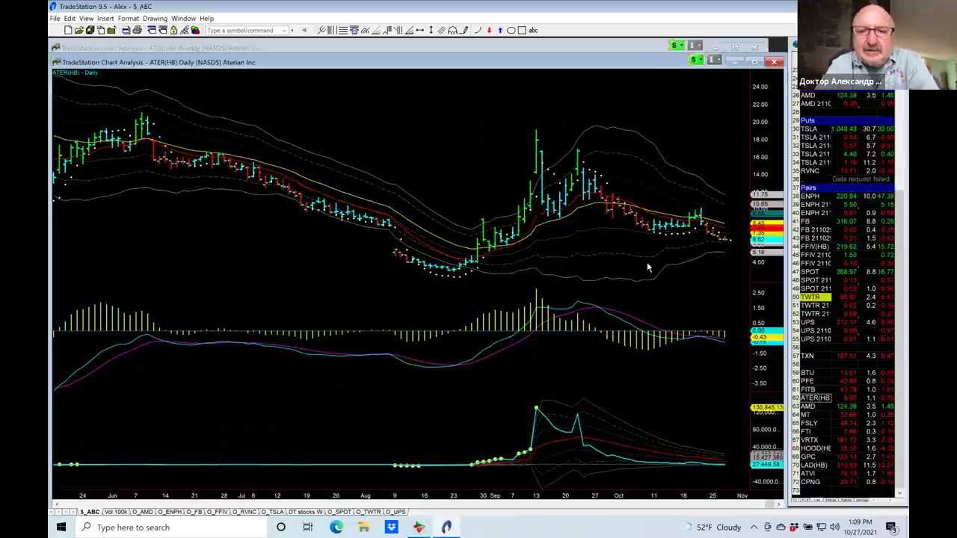
left_click(583, 47)
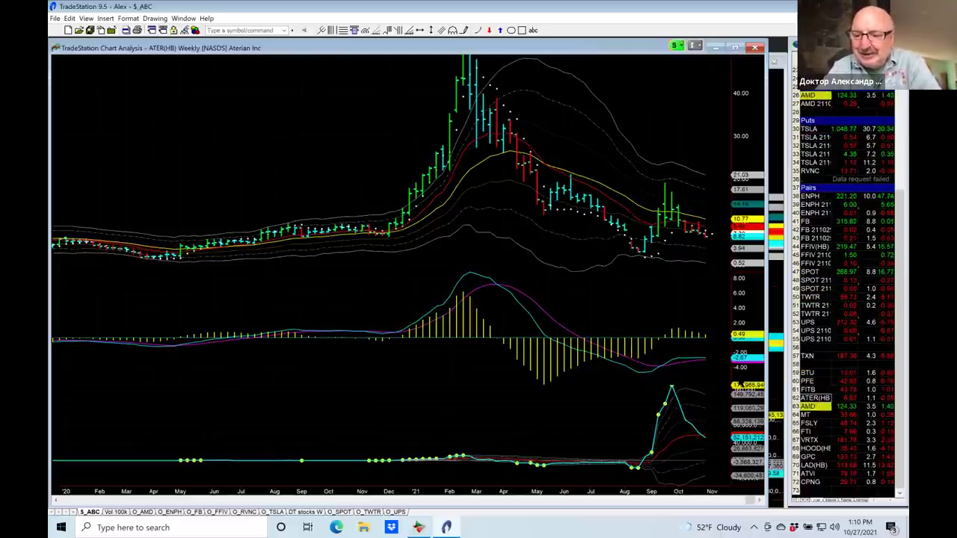
Step: Load AMD from the watchlist, compare its weekly and daily charts, and switch the daily chart to a 25-minute interval
left_click(805, 406)
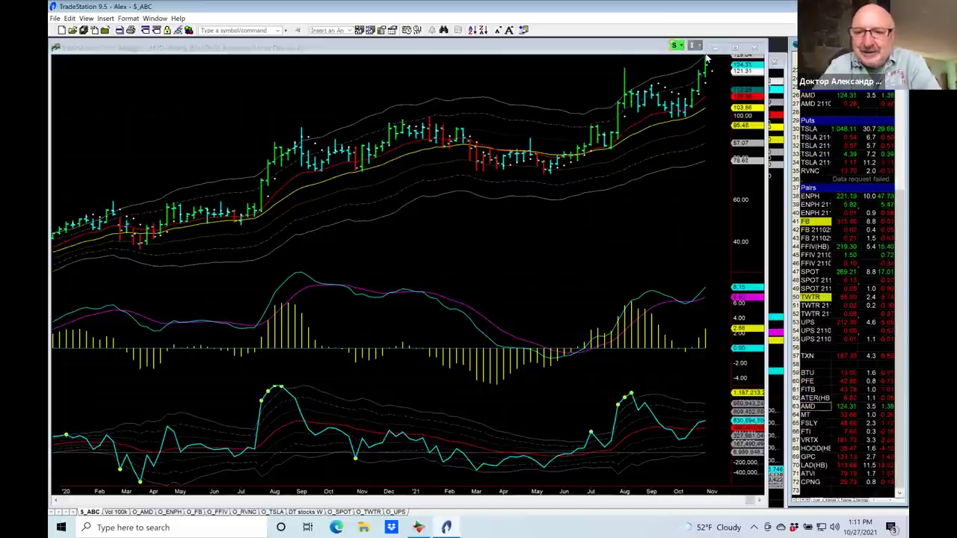
left_click(773, 191)
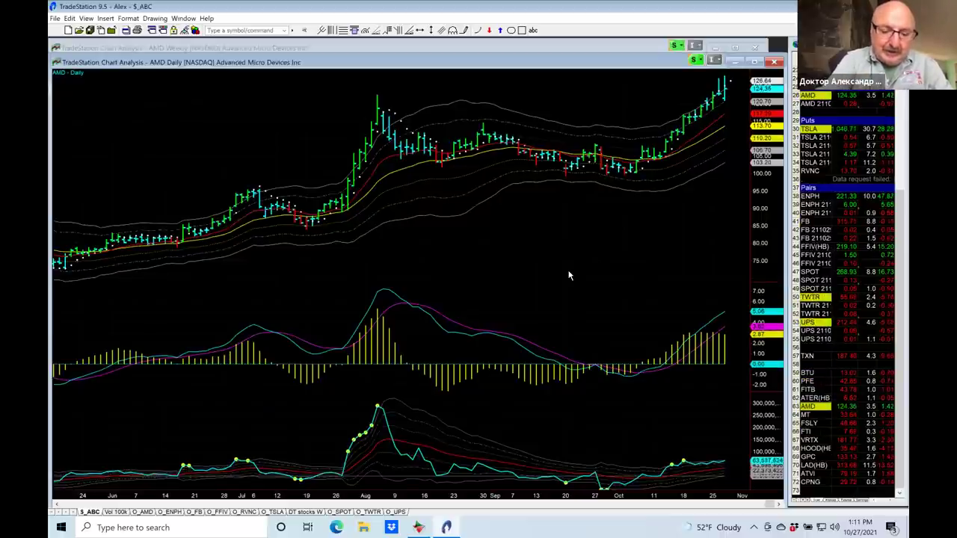
key("2")
key("5")
key("Return")
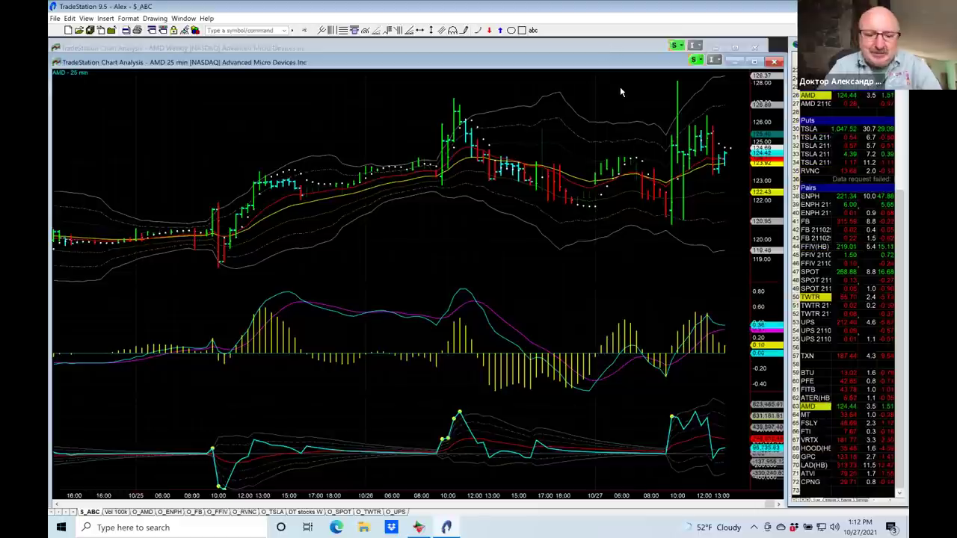
Step: Return the AMD 25-minute chart to the daily interval and compare it with the weekly chart
key("d")
key("Return")
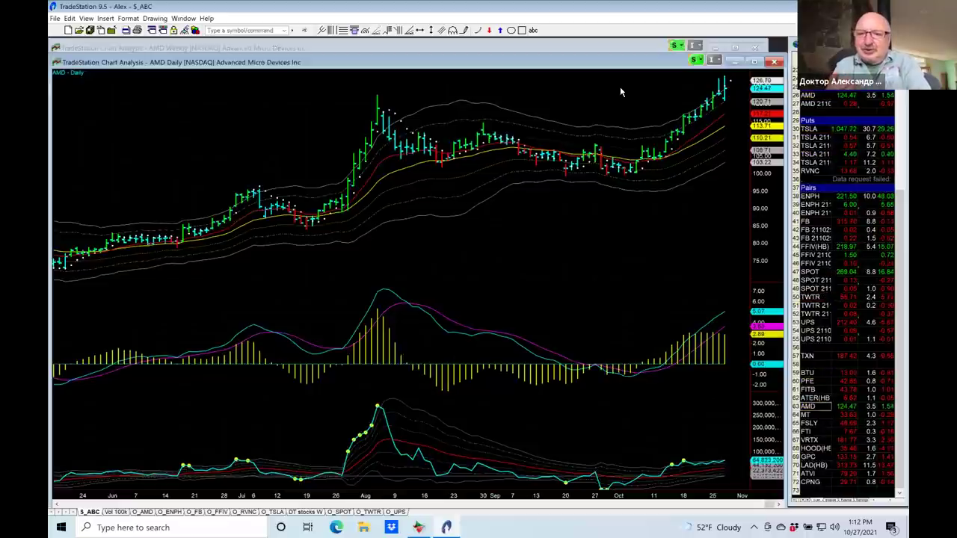
left_click(632, 43)
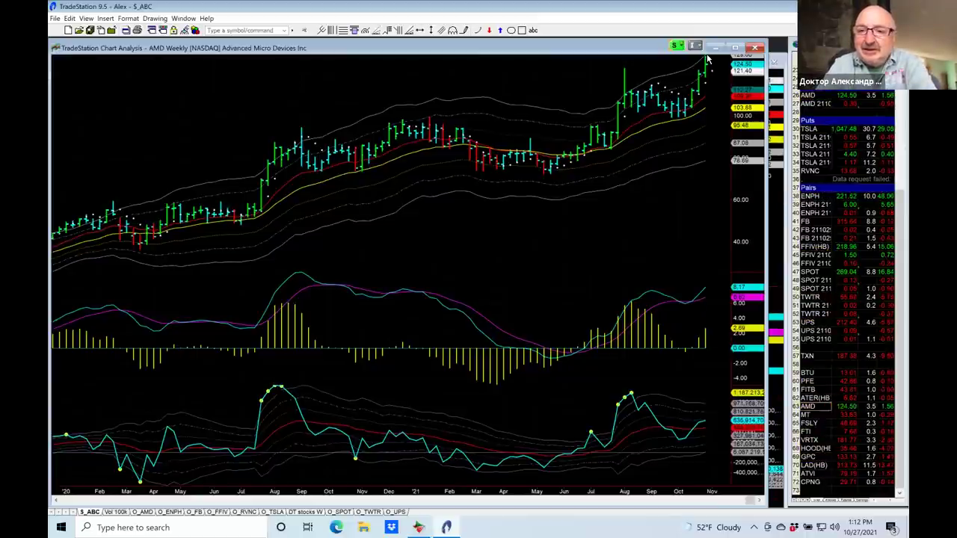
left_click(777, 131)
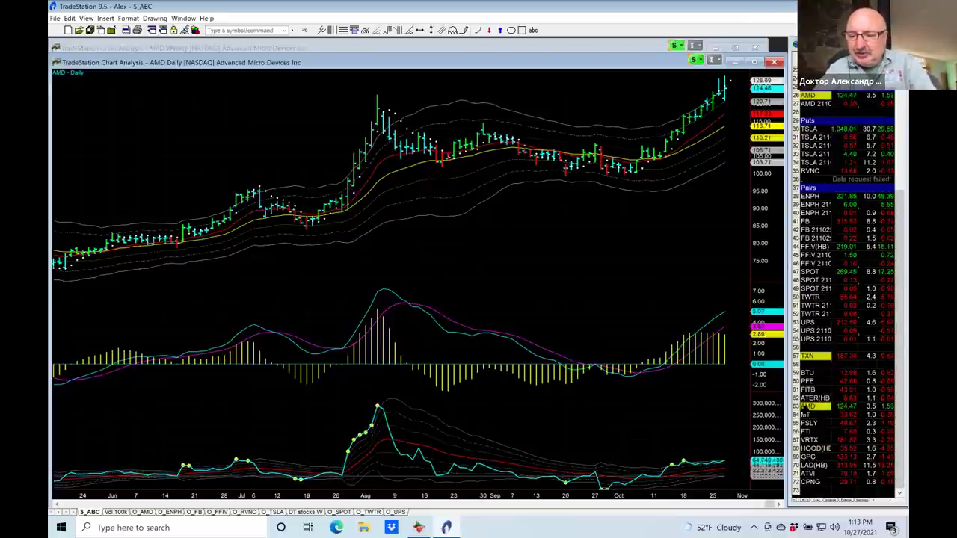
Step: Load MT from the watchlist and compare its weekly chart with the daily one
left_click(805, 409)
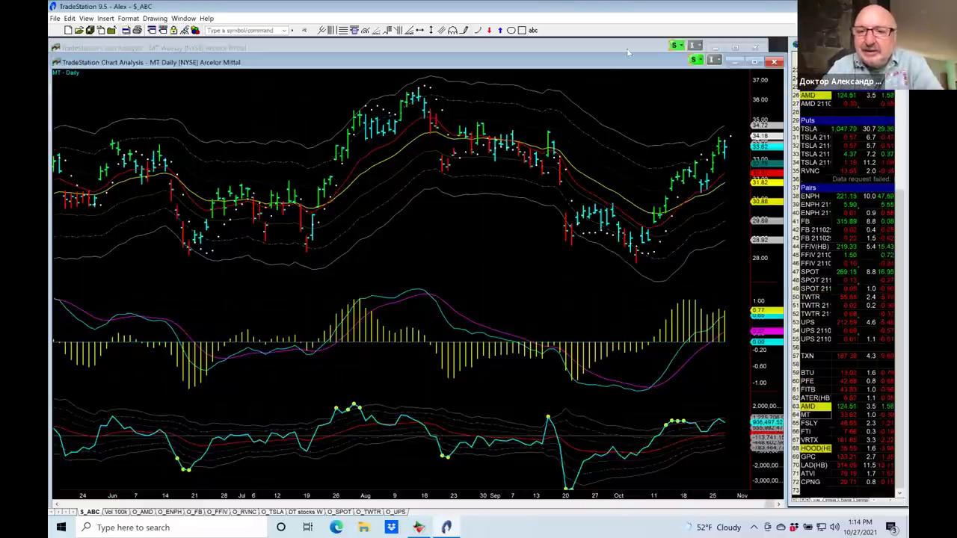
left_click(627, 47)
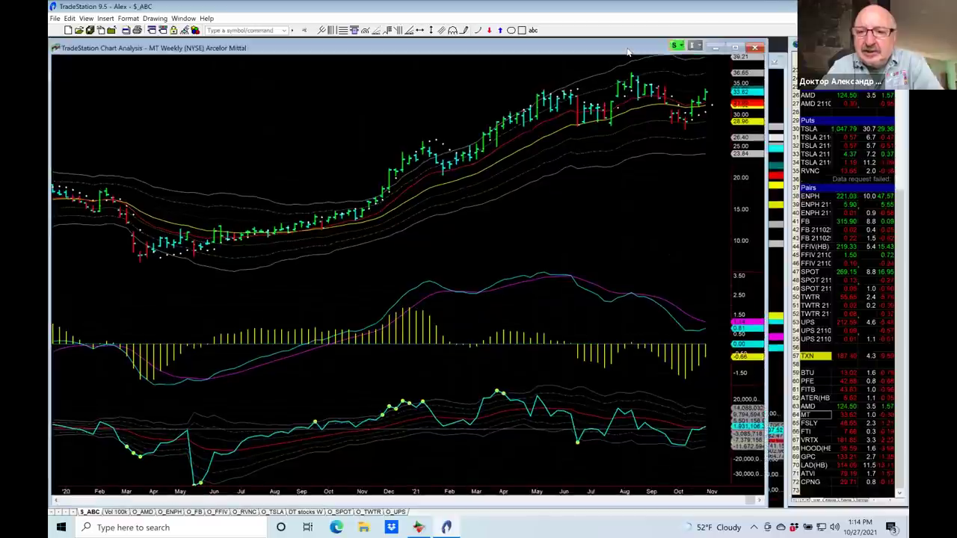
left_click(773, 104)
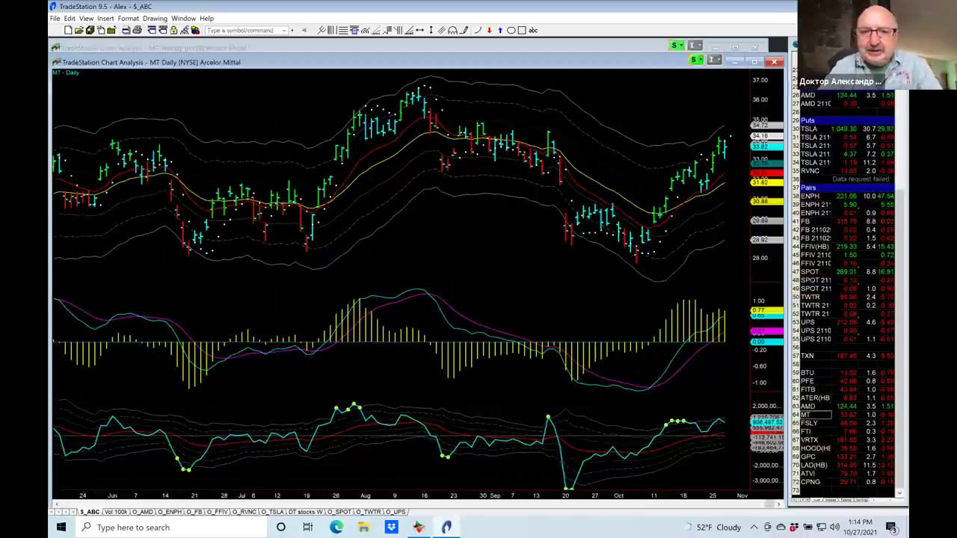
Step: Bring the FSLY weekly chart forward, open the data window clear of the price bars, and read the mid-May and early August 2021 bars
left_click(585, 49)
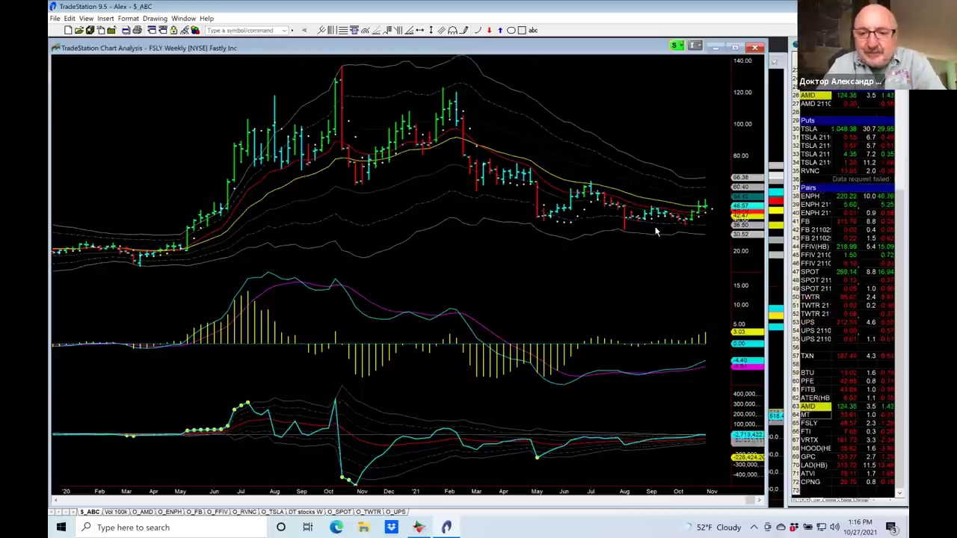
double_click(545, 250)
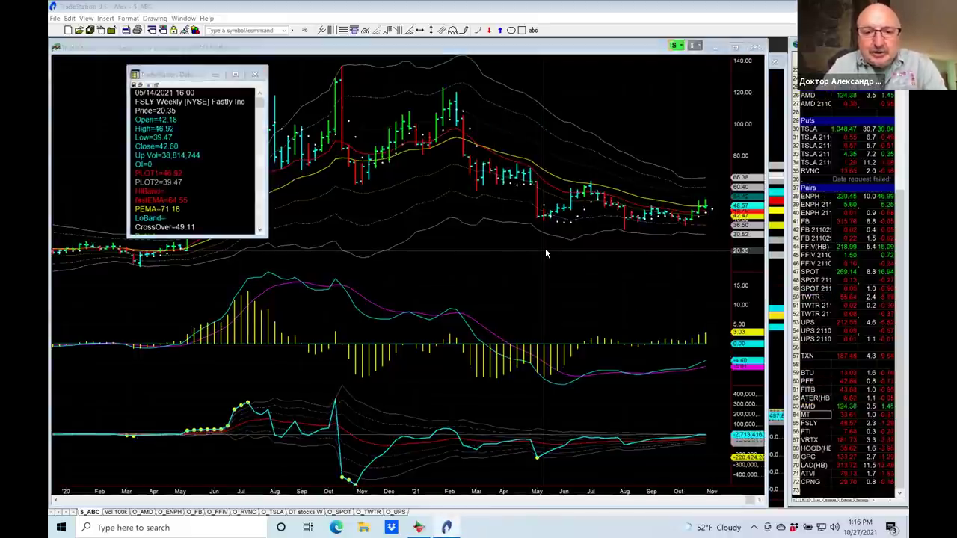
mouse_move(544, 253)
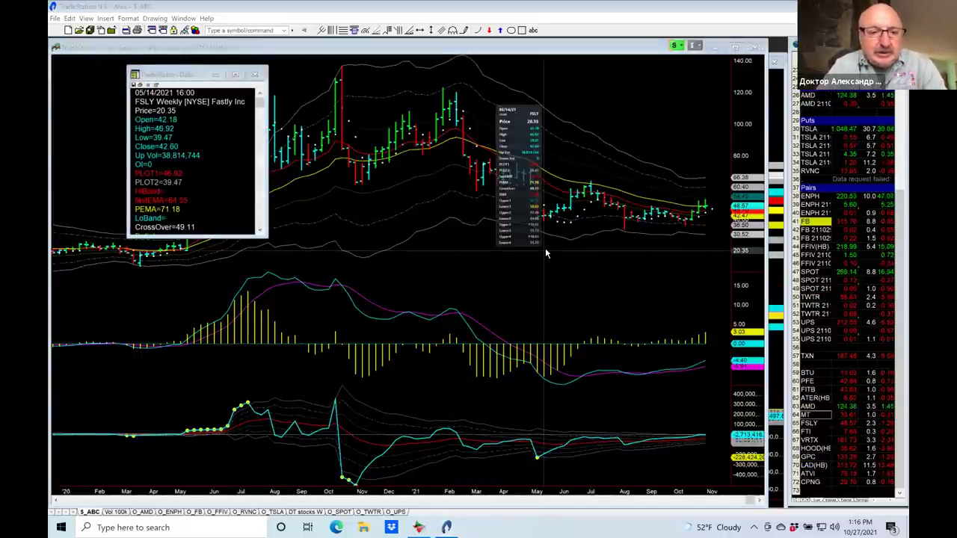
left_click(288, 253)
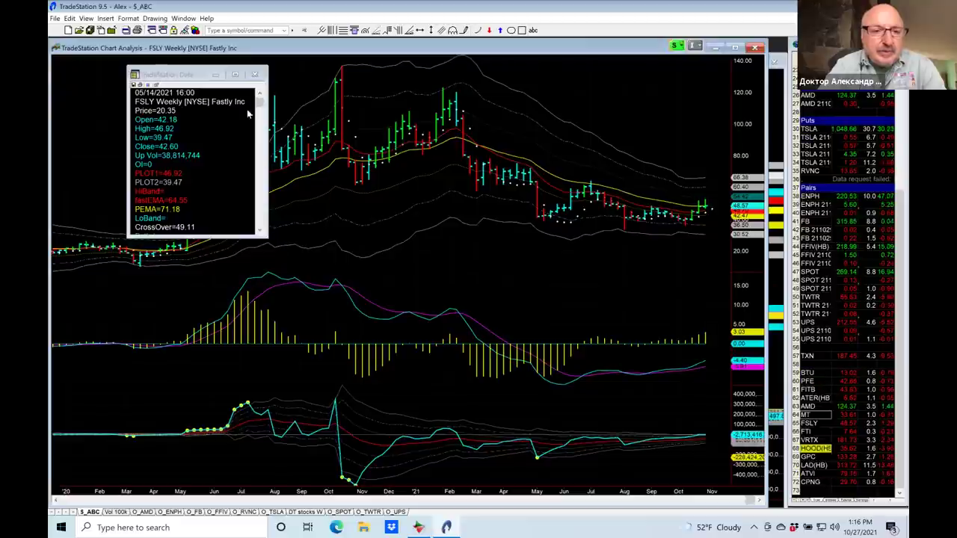
left_click_drag(171, 76, 180, 213)
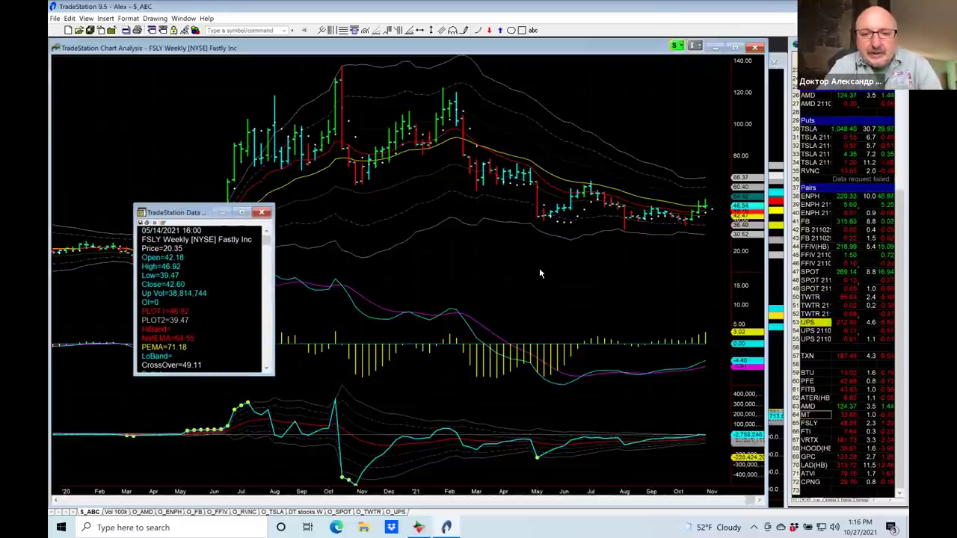
mouse_move(539, 269)
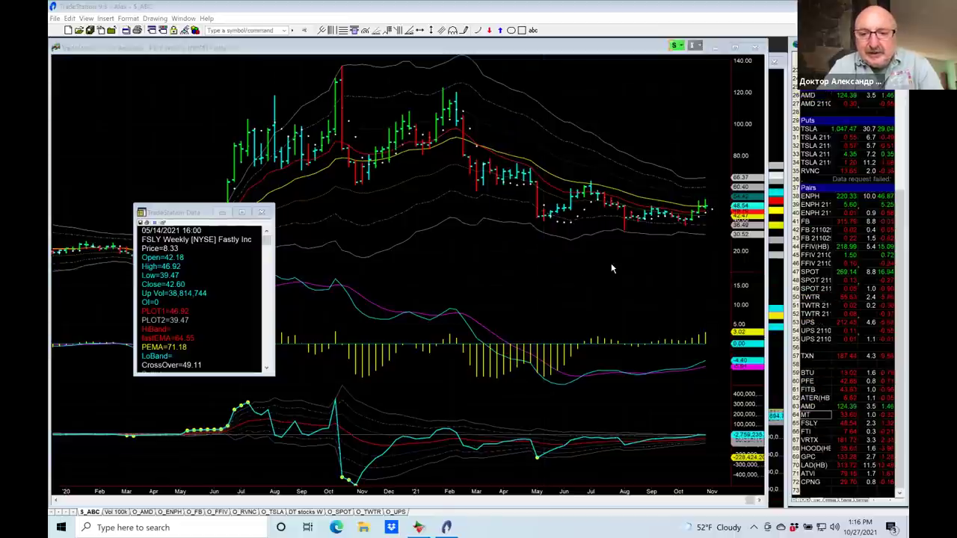
mouse_move(626, 270)
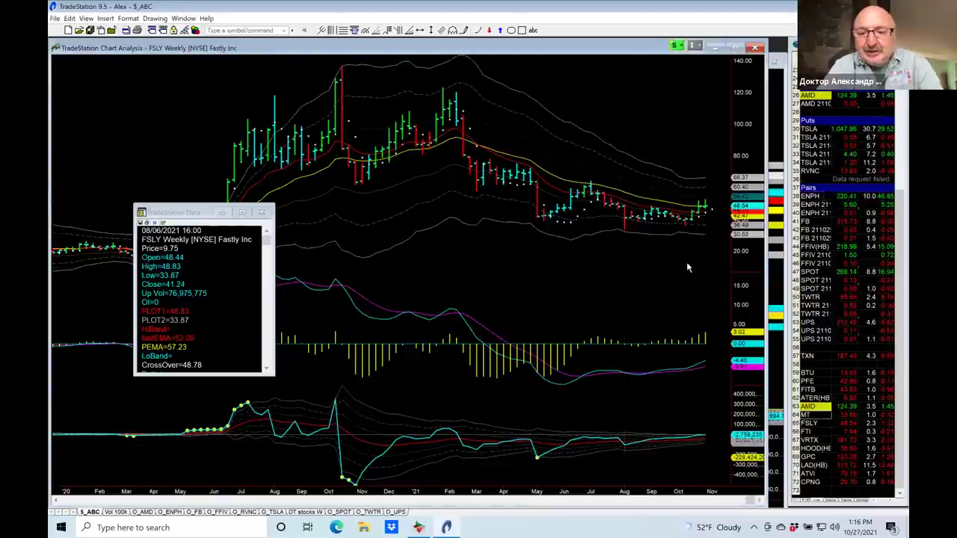
mouse_move(689, 268)
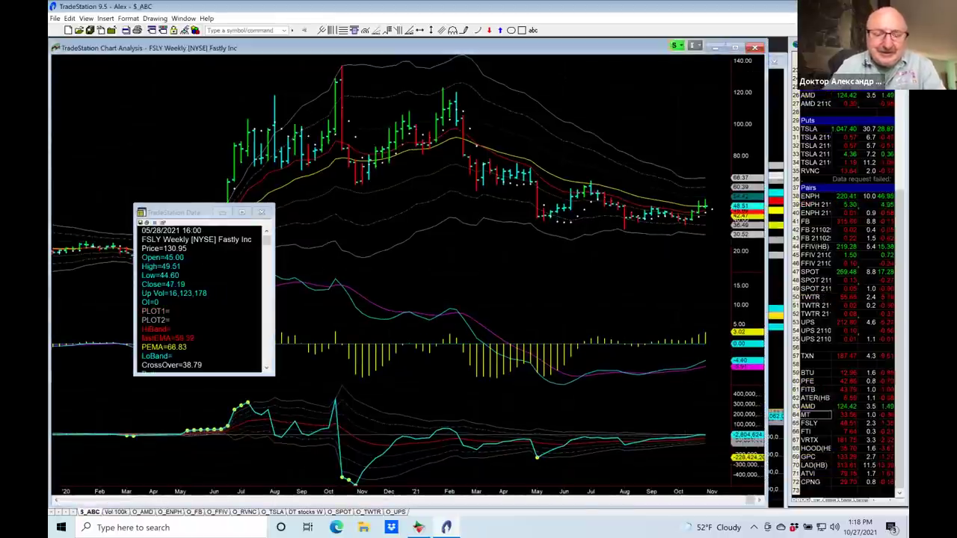
Step: Load FTI in the weekly chart and close the data window
type("fi")
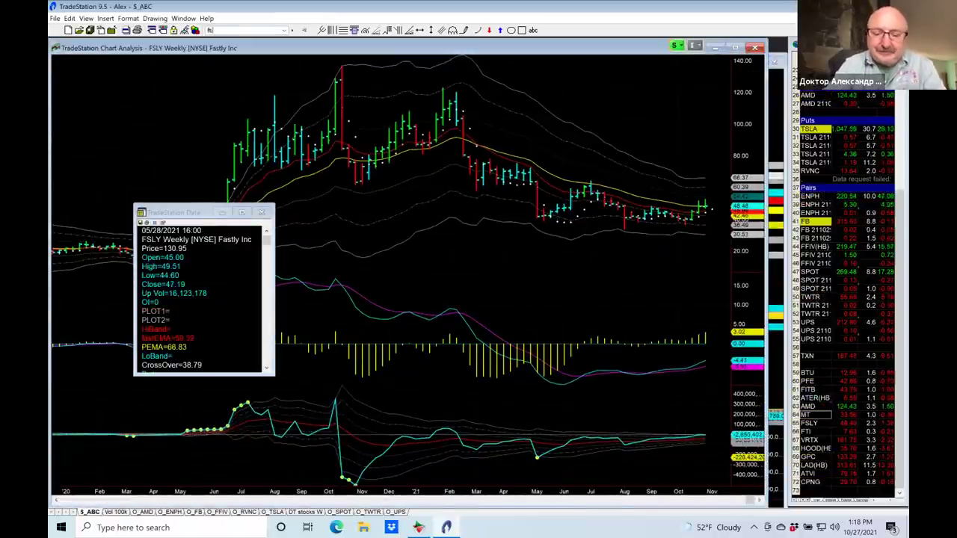
key("Return")
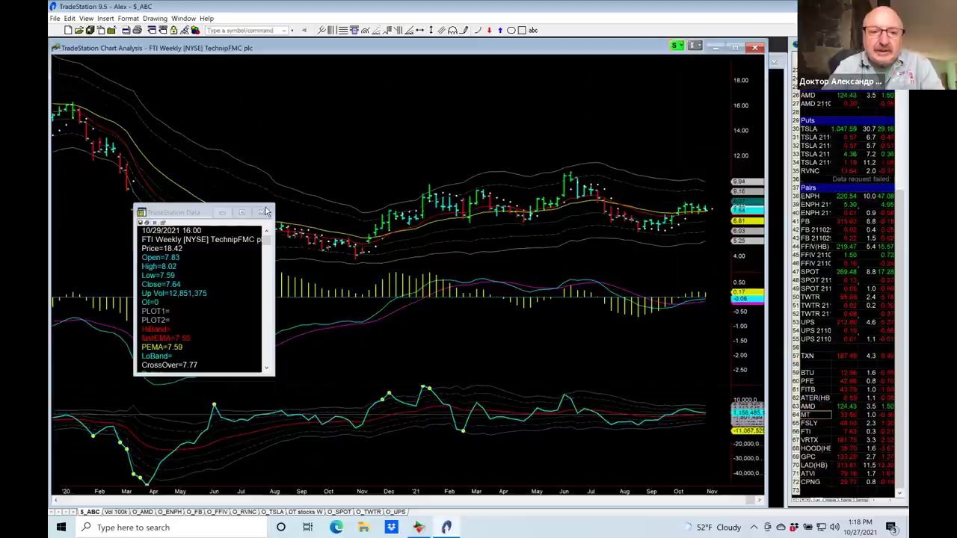
left_click(262, 213)
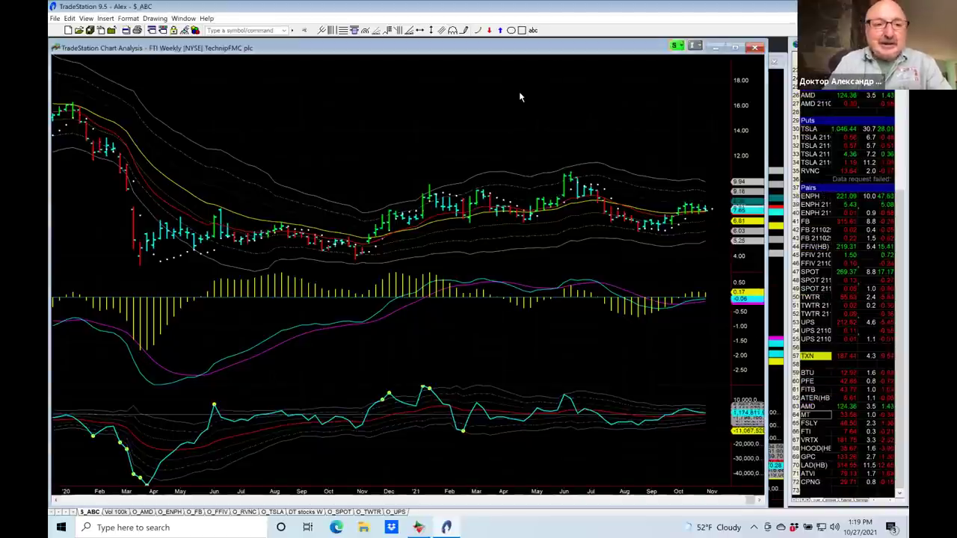
Step: Compress the FTI weekly chart to examine its price history back to 2016, and restore the wider bar spacing
scroll(519, 91, "down", 4)
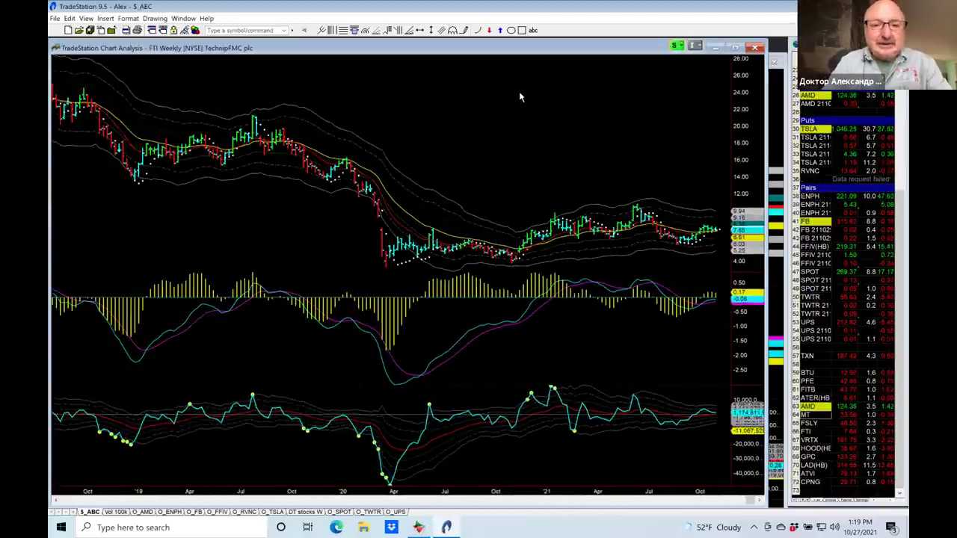
scroll(520, 94, "down", 1)
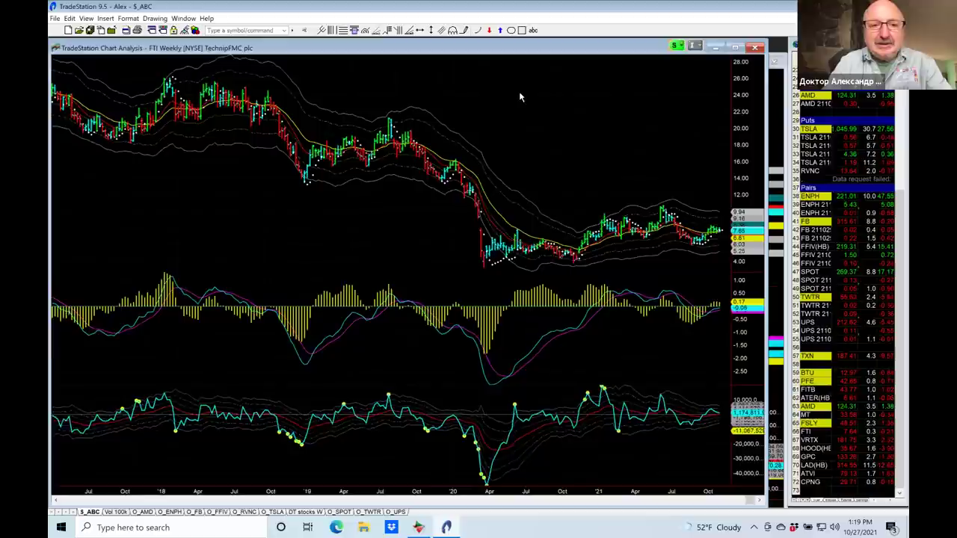
scroll(521, 97, "down", 1)
scroll(520, 97, "down", 1)
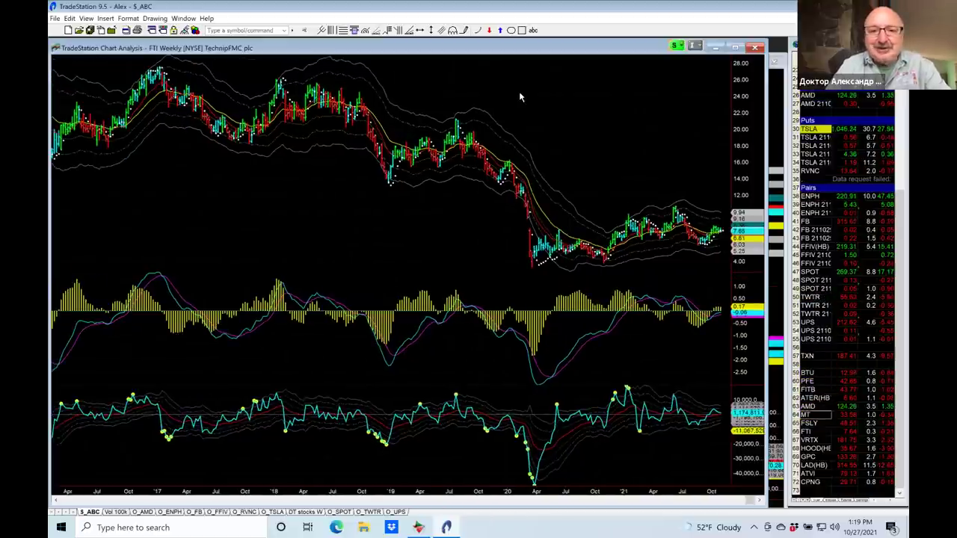
scroll(520, 97, "up", 5)
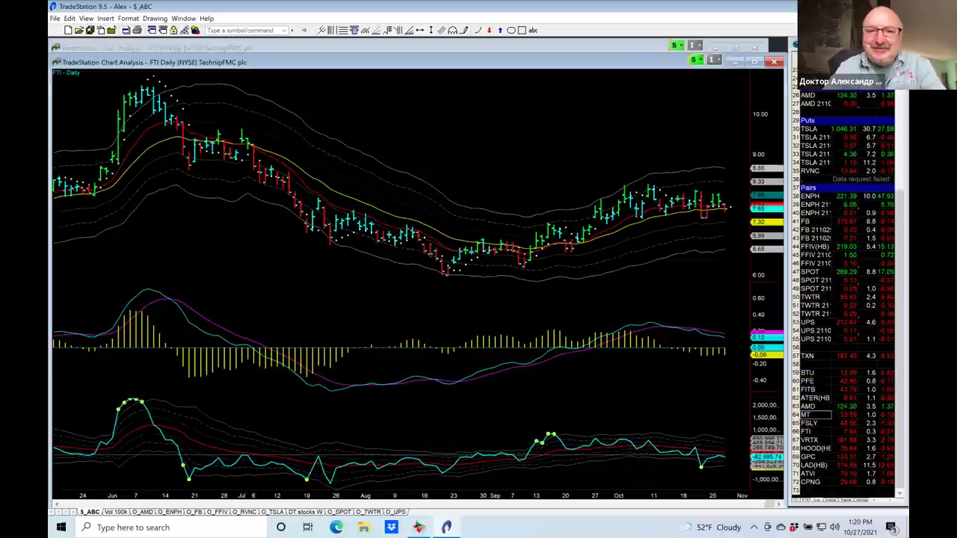
Step: Bring the weekly chart forward and load VRTX in it
left_click(553, 45)
type("VRTX")
key("Return")
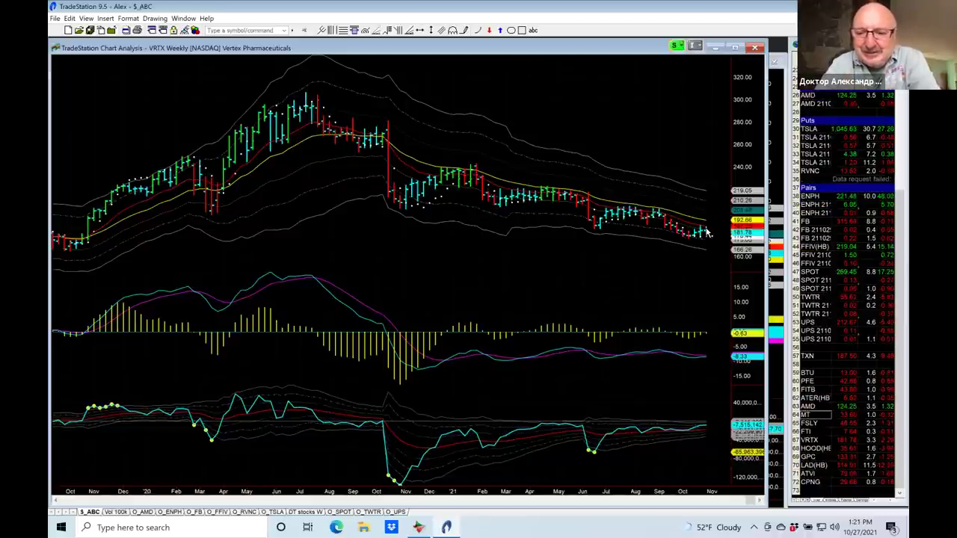
Step: Check VRTX on the daily chart and return to its weekly chart
left_click(777, 183)
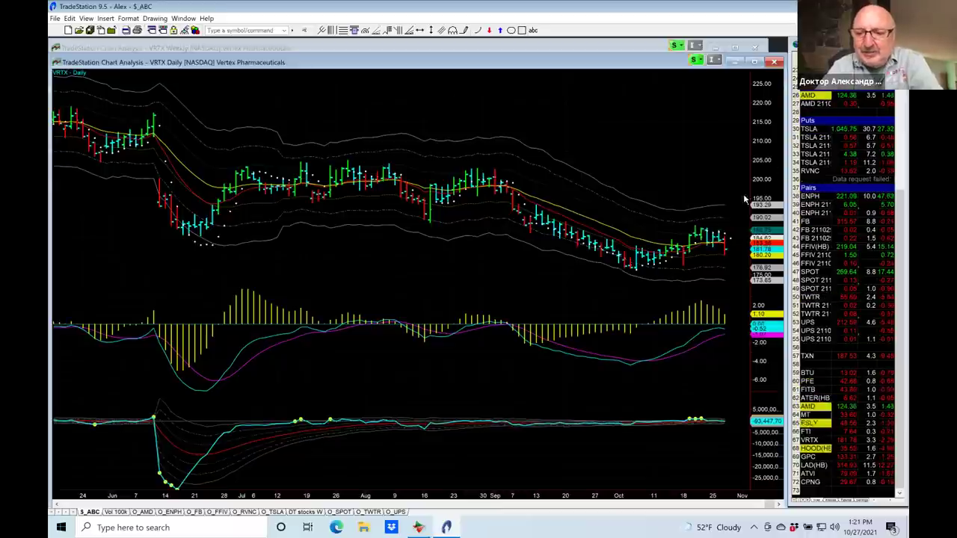
left_click(643, 46)
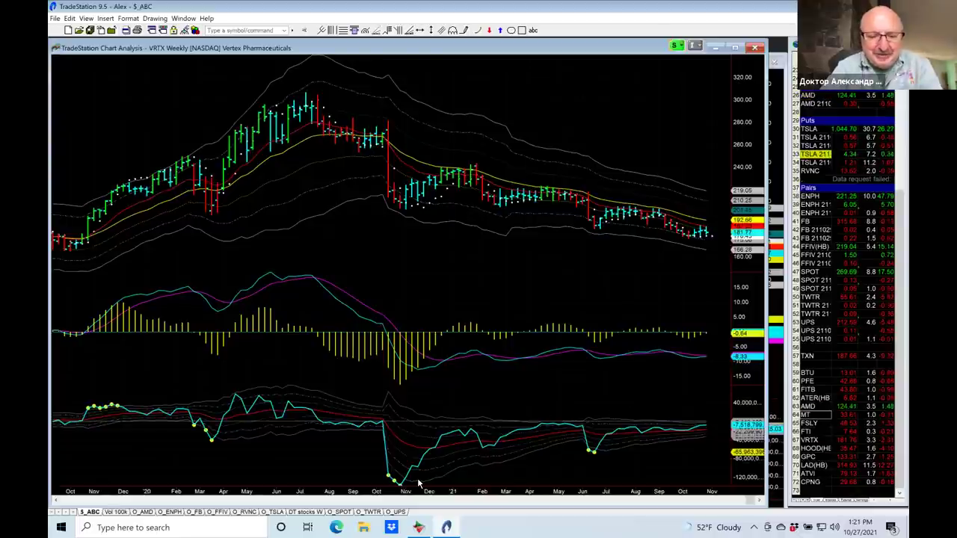
Step: Load HOOD in the charts and compare its daily and weekly views, finishing with the daily chart in front
left_click(807, 440)
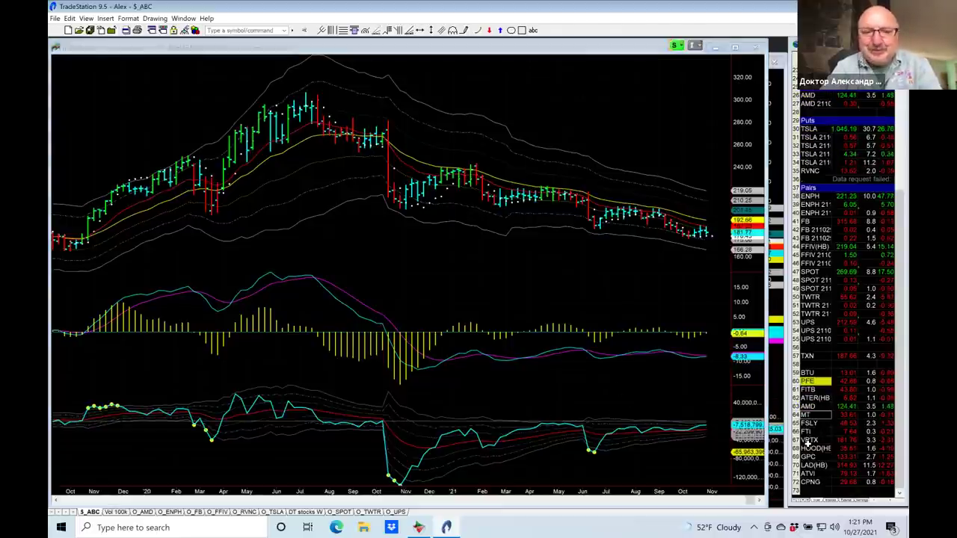
left_click(811, 446)
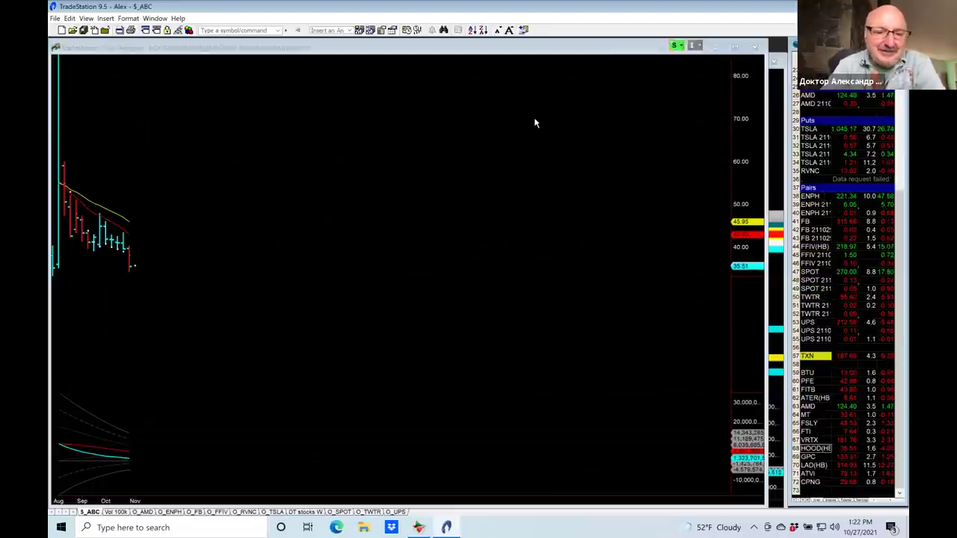
left_click(772, 90)
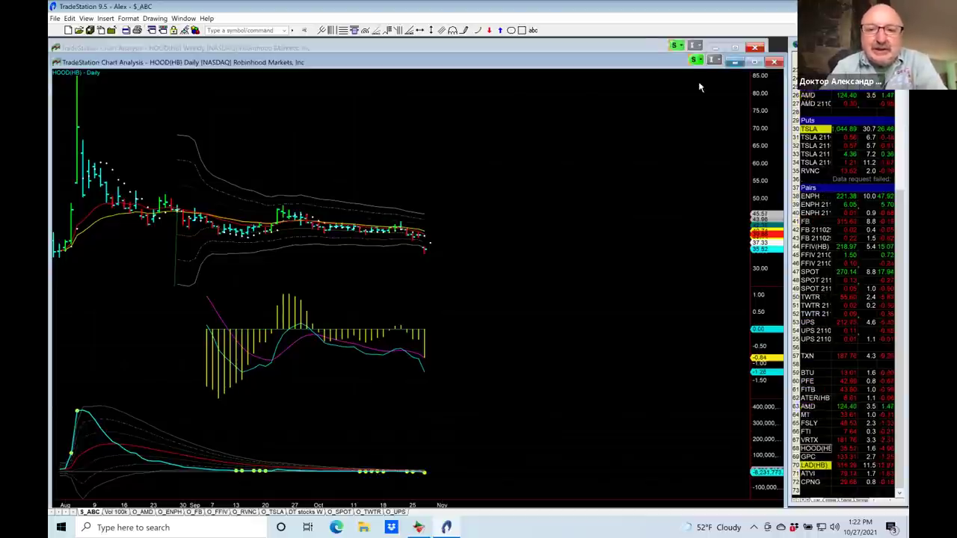
left_click(641, 49)
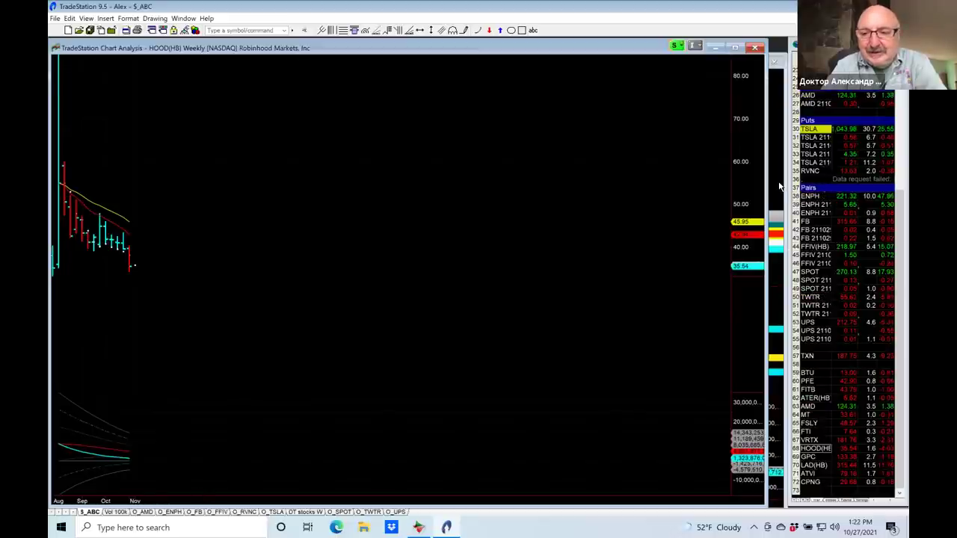
key("ctrl+Tab")
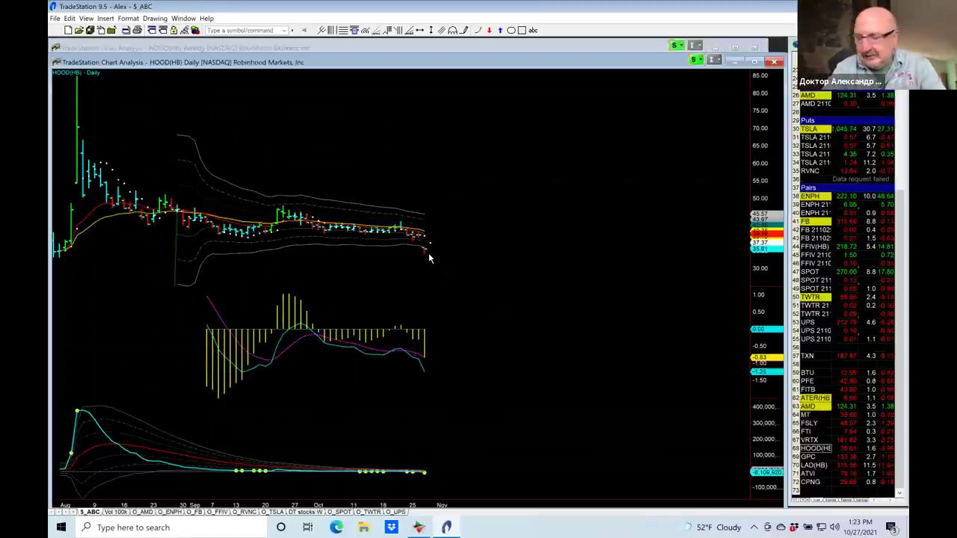
Step: Load GPC and read its May and late October 2021 bars in the weekly chart's data window
left_click(809, 455)
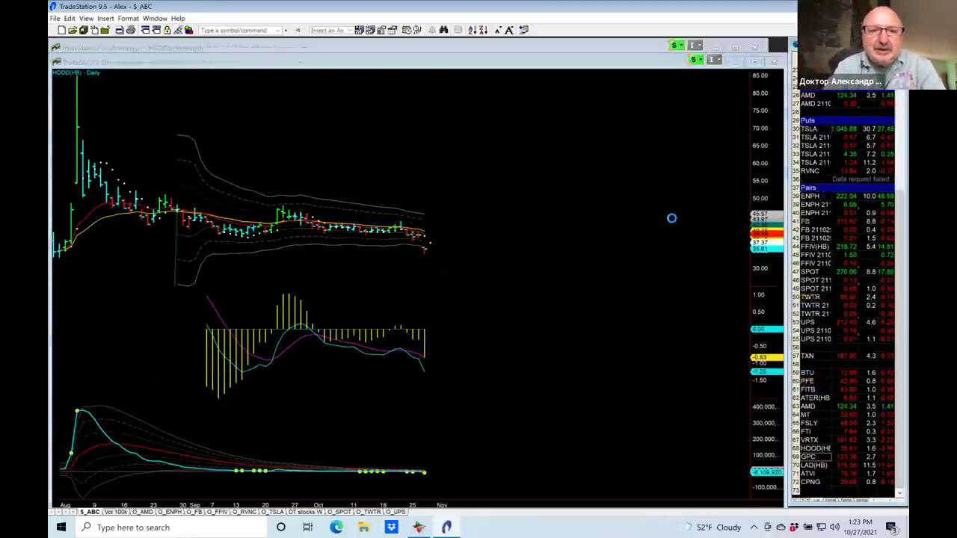
left_click(482, 48)
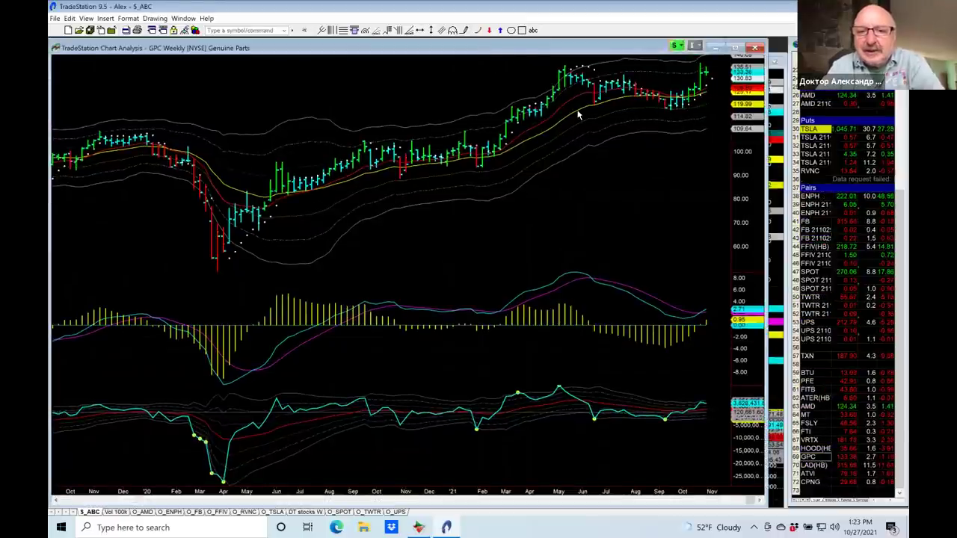
left_click(566, 177)
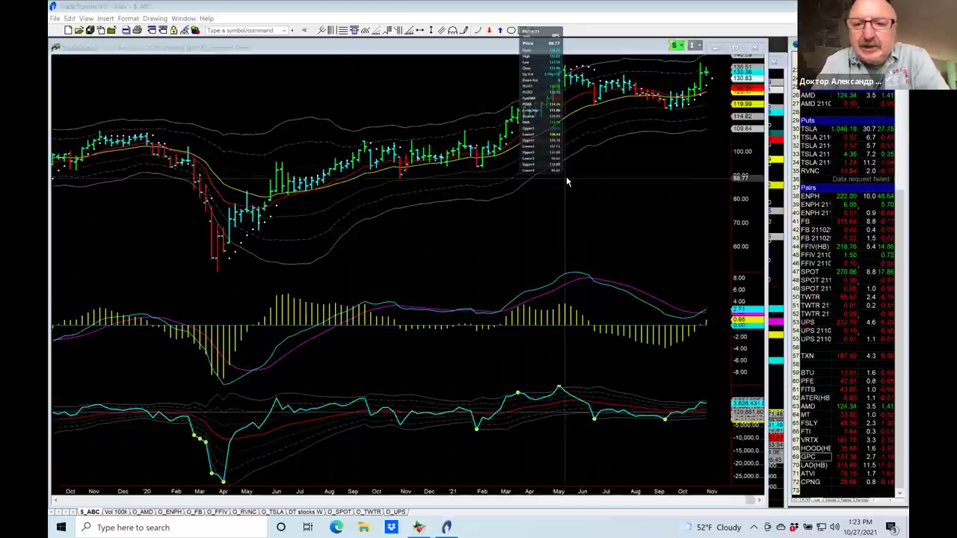
left_click(704, 155)
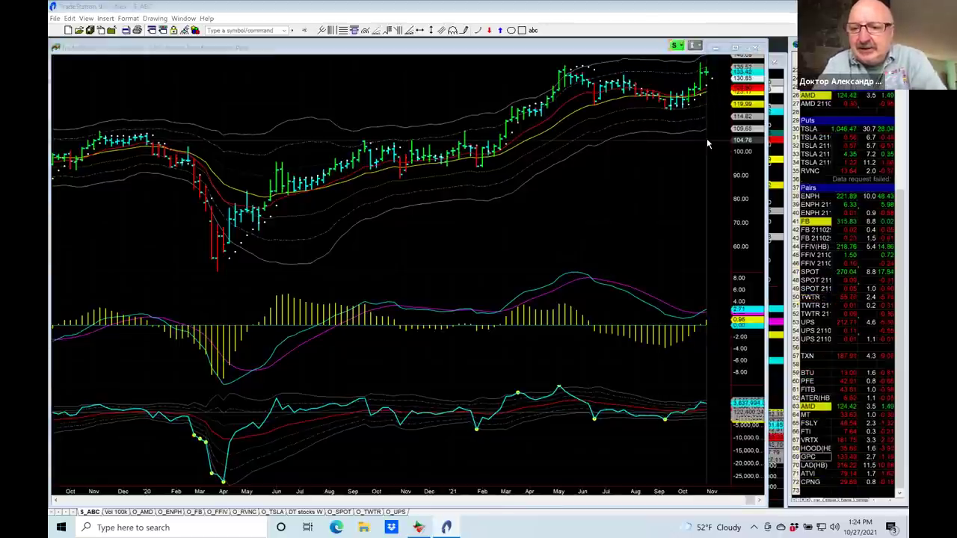
mouse_move(706, 138)
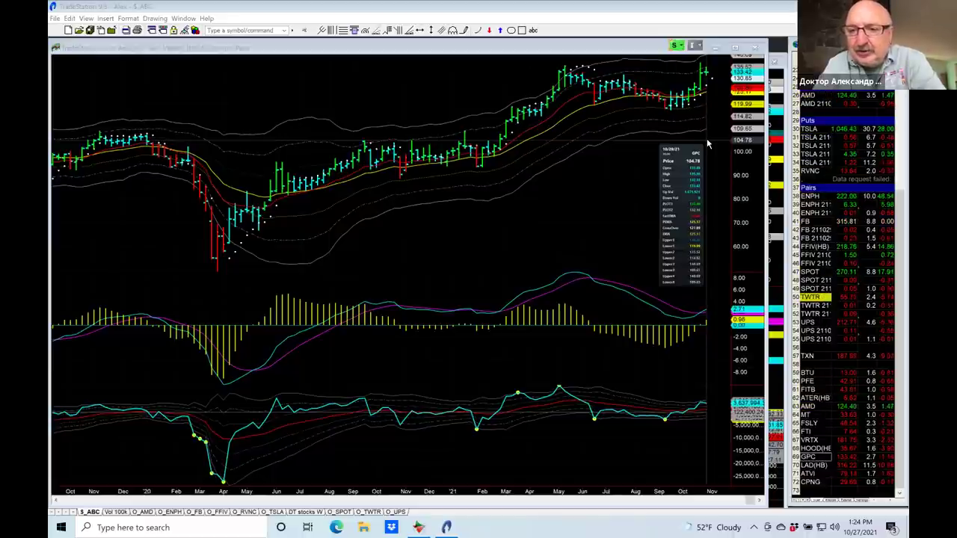
left_click(641, 252)
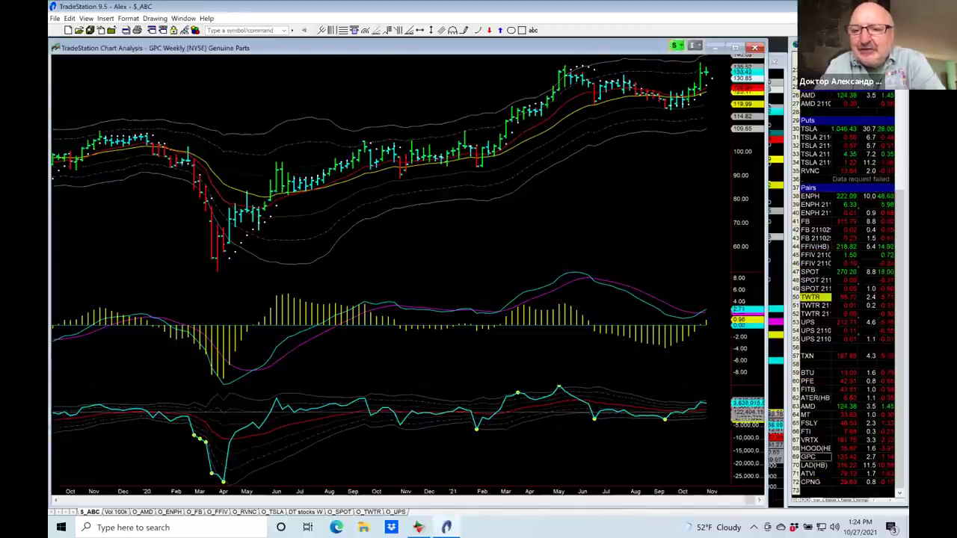
mouse_move(711, 108)
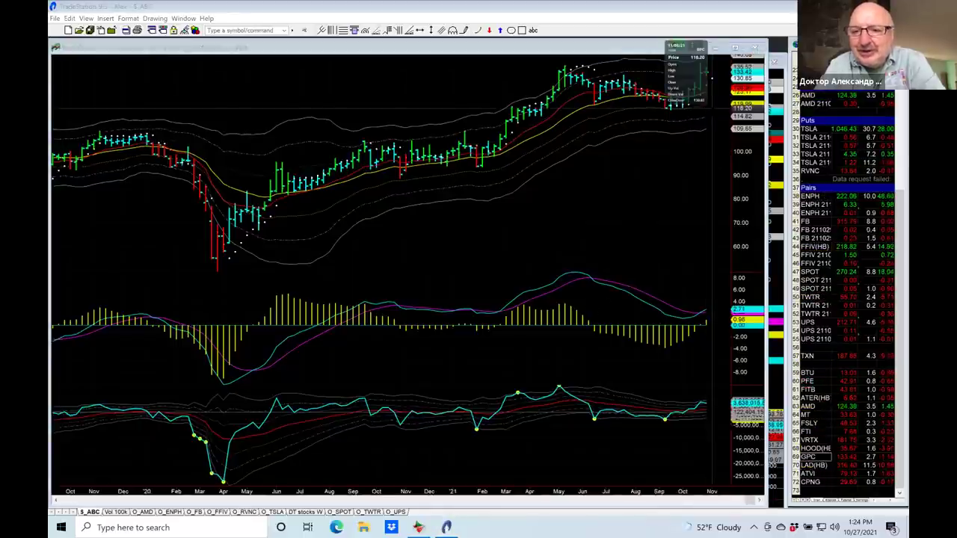
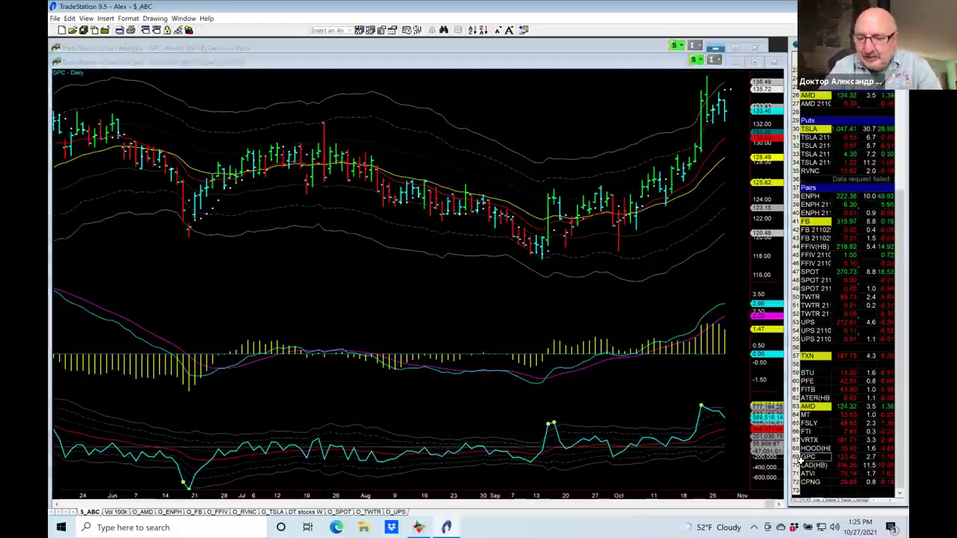
Step: Load LAD in the charts and examine it on the daily and weekly time frames
left_click(800, 463)
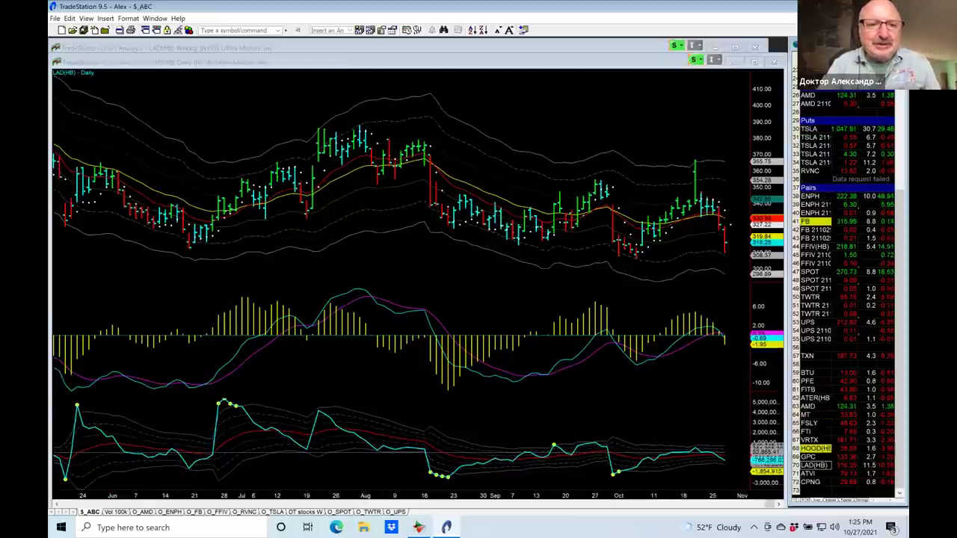
left_click(591, 45)
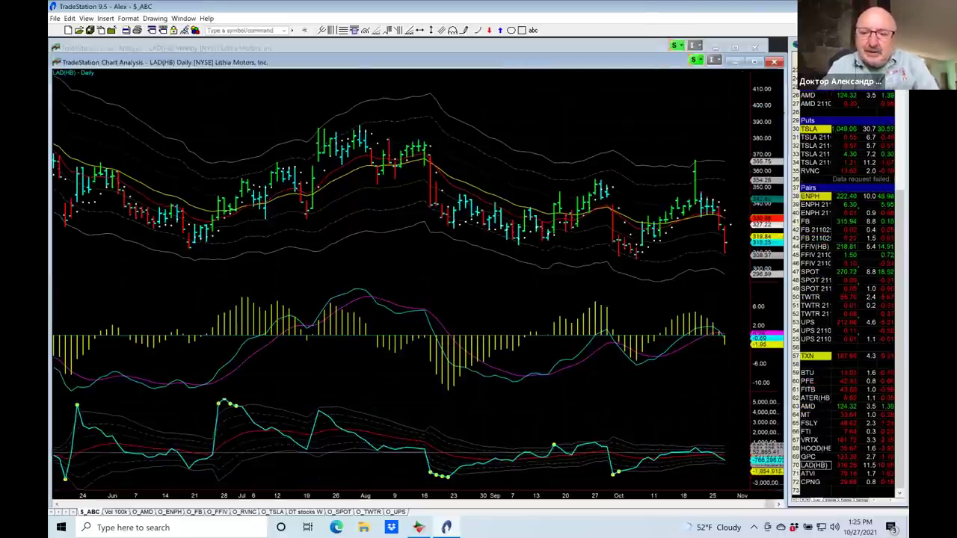
left_click(642, 48)
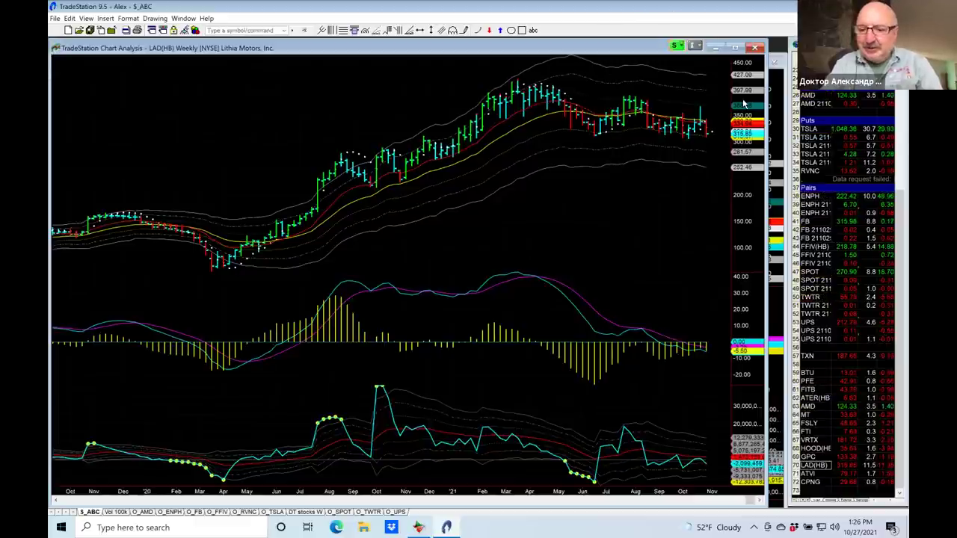
Step: Load ATVI and view its weekly chart, and load CPNG and bring its daily chart forward
left_click(801, 472)
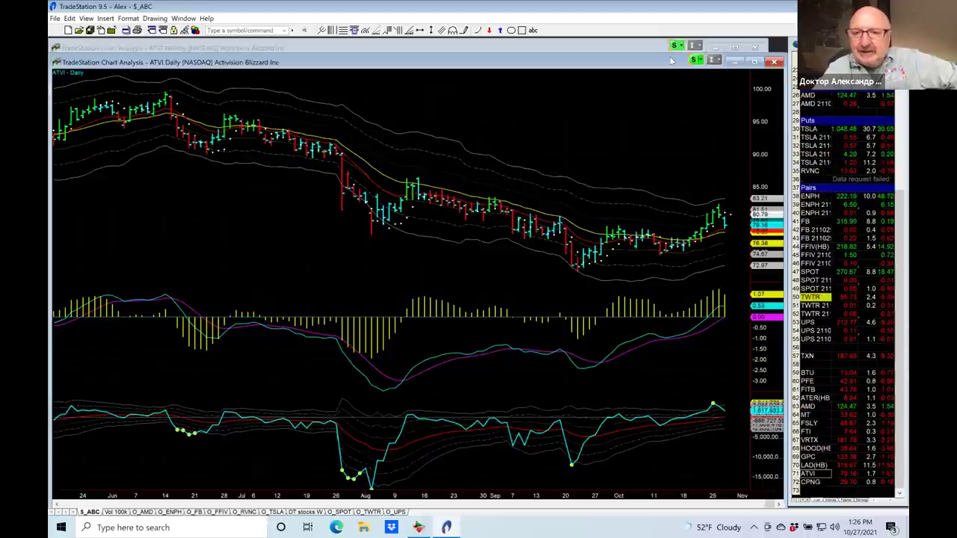
left_click(643, 47)
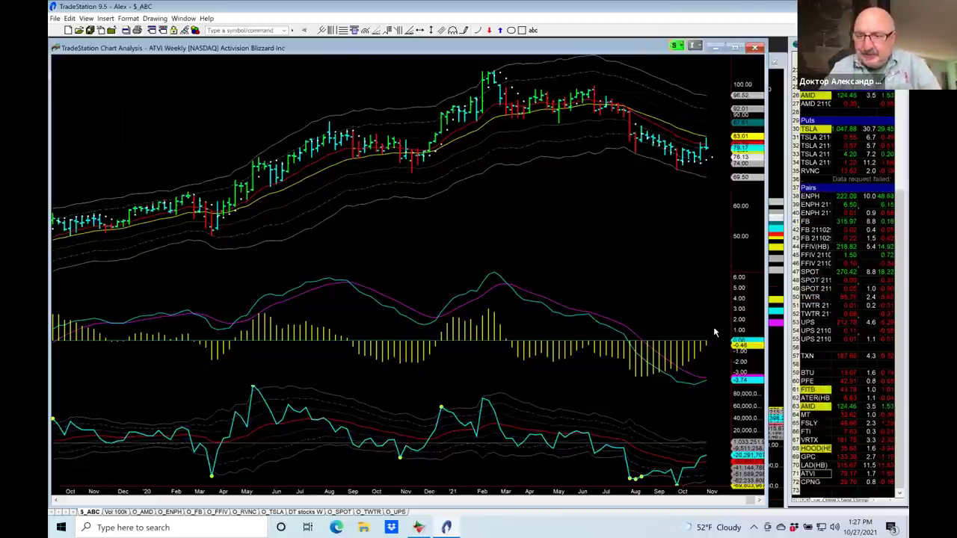
left_click(808, 475)
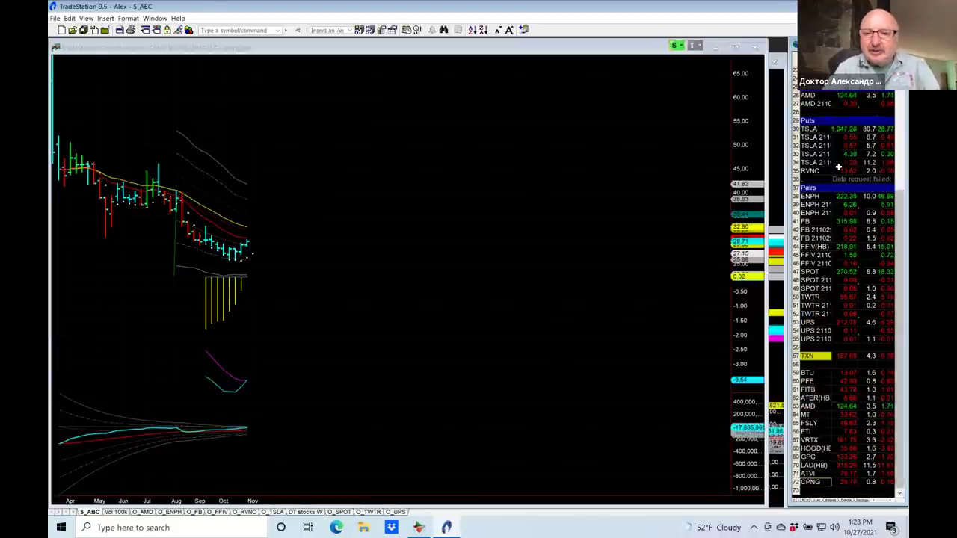
left_click(773, 186)
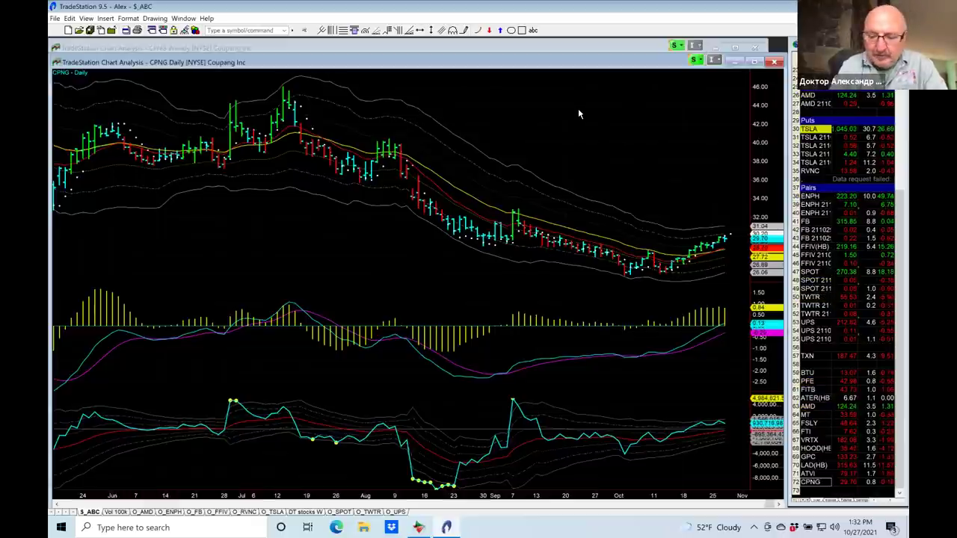
Step: Load OPAD and IRNT in turn in the daily chart, and bring the IRNT weekly chart forward
type("opad")
key("Return")
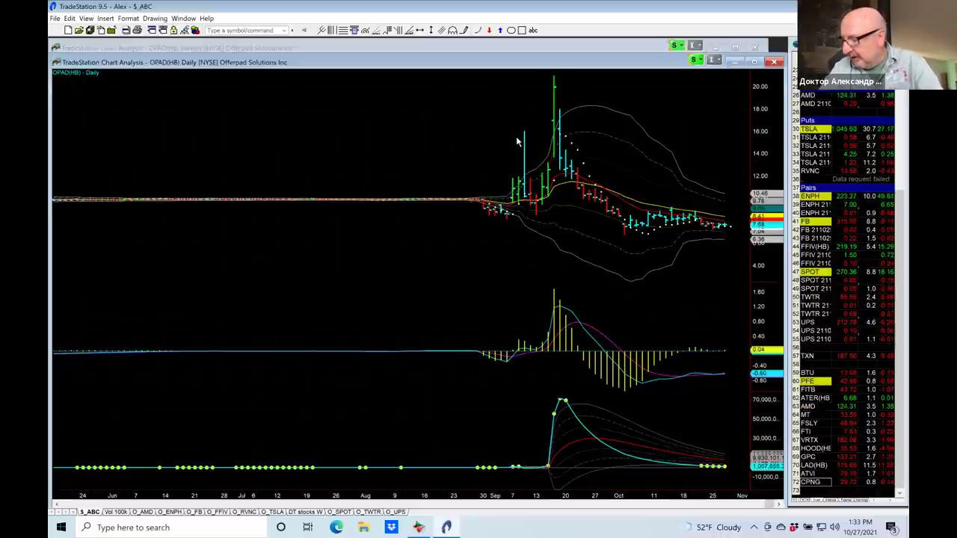
type("irnt")
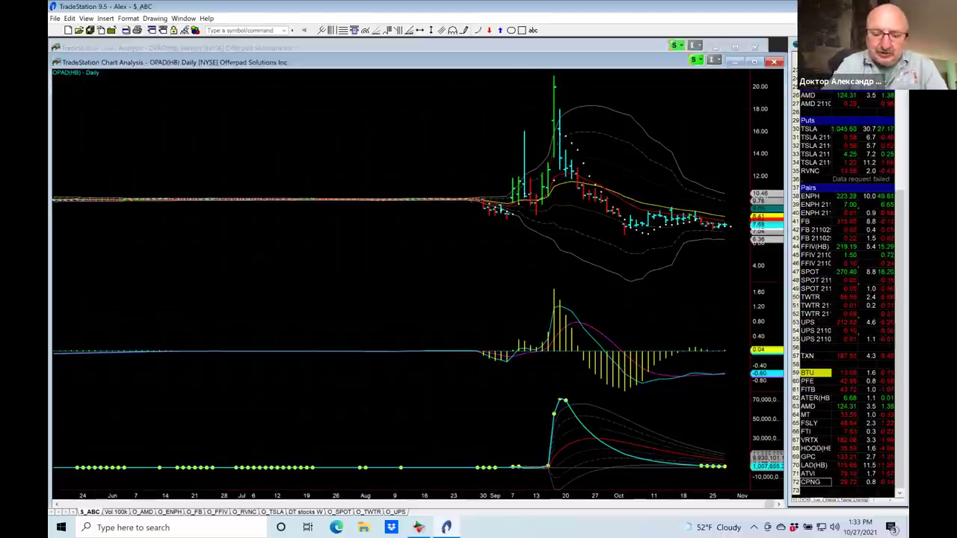
key("Return")
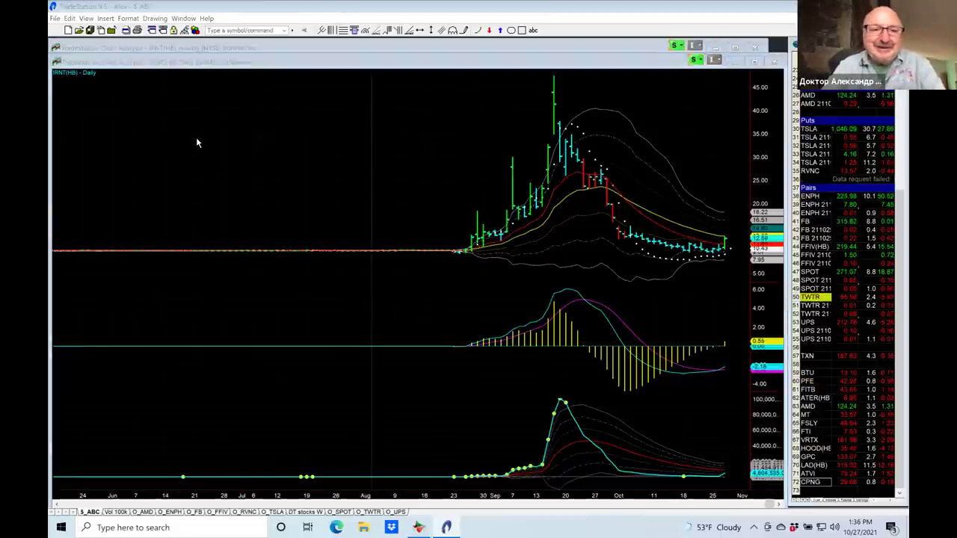
left_click(210, 46)
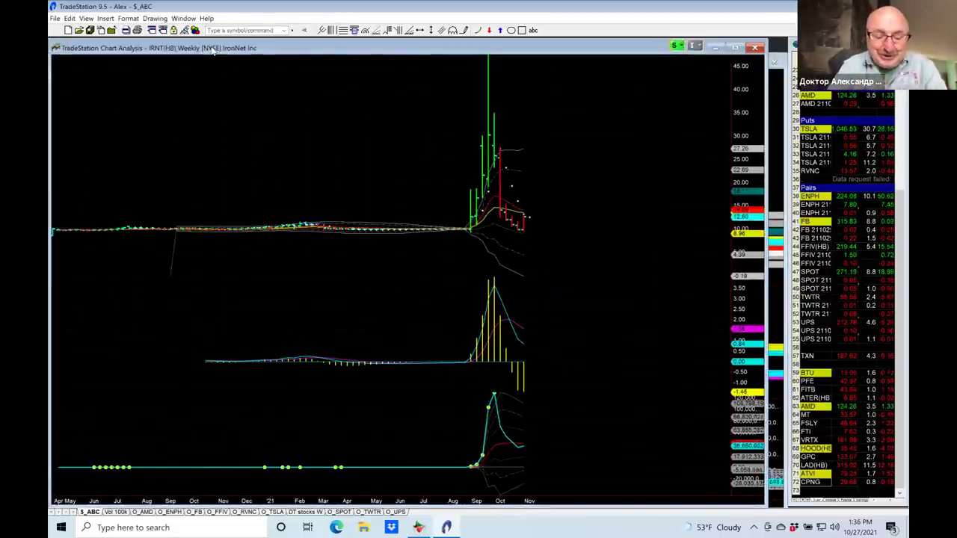
Step: Load VIPS in the charts and bring its weekly chart forward
type("vipi")
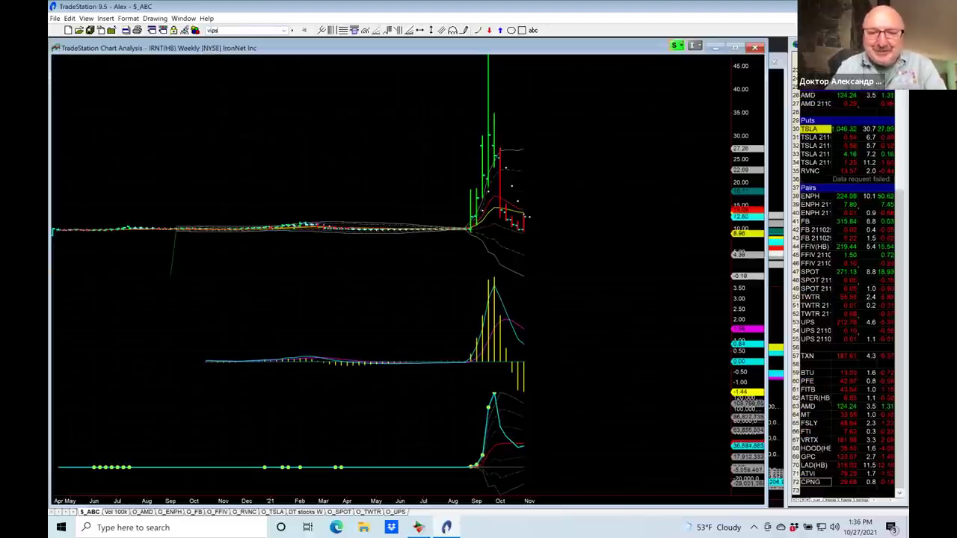
key("Return")
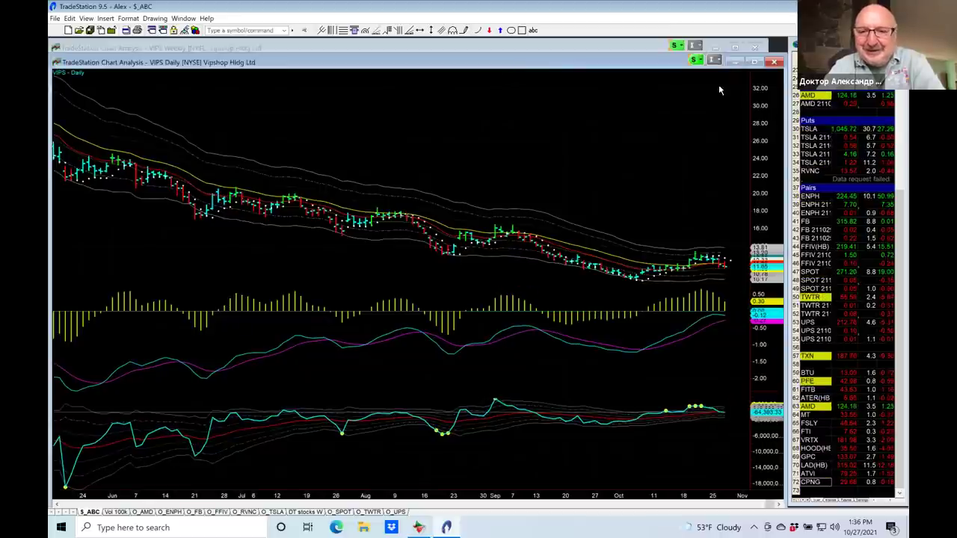
left_click(627, 44)
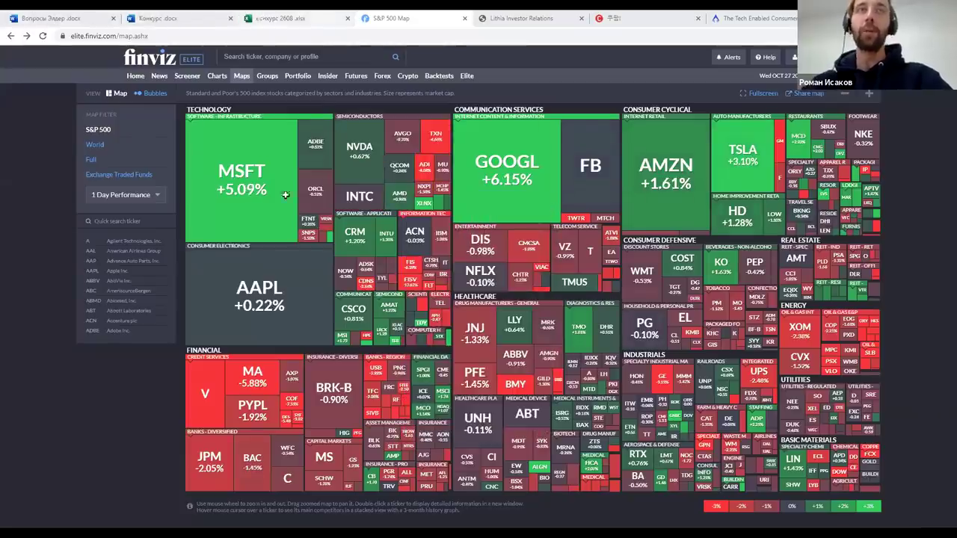
Step: Switch to the workbook конкурс 2608.xlsx in Excel and select the Price out 23.11 cell for PFE
left_click(263, 16)
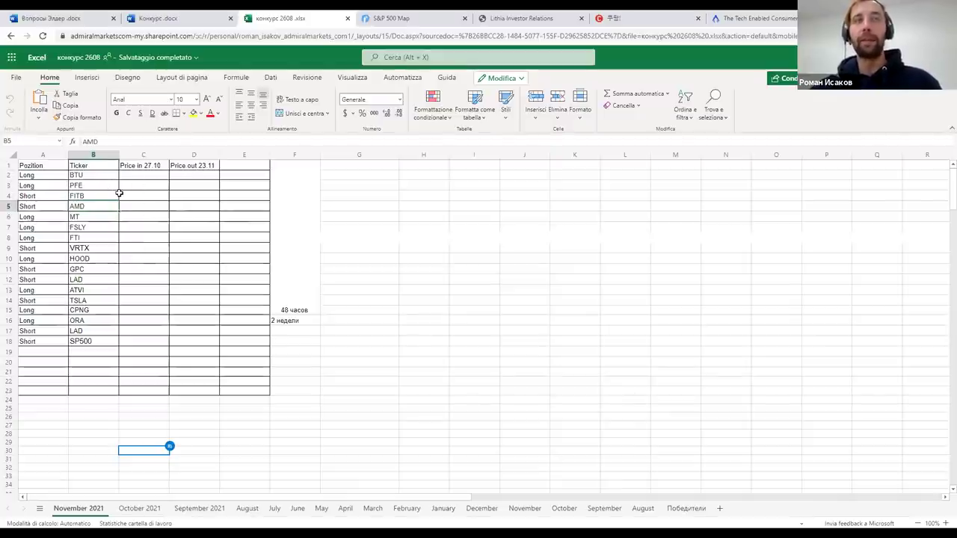
left_click(208, 182)
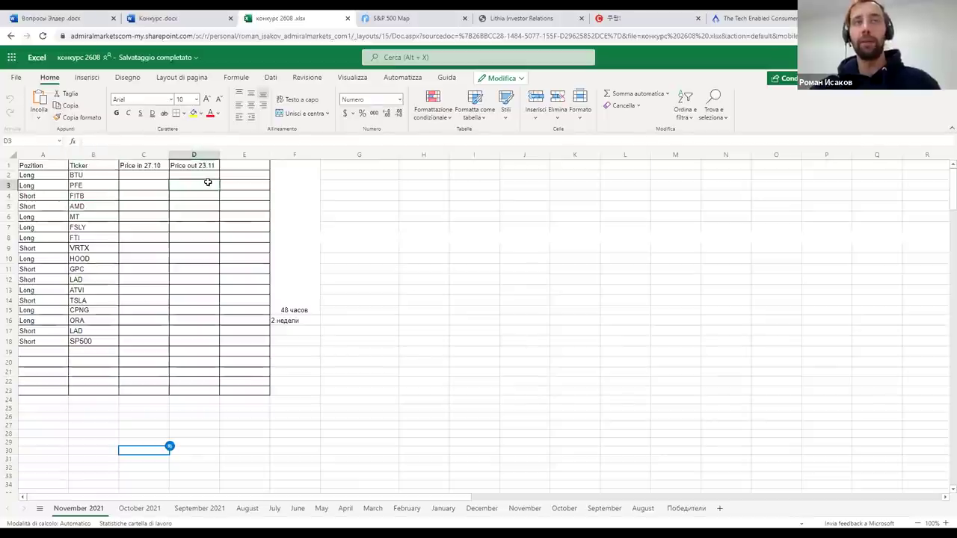